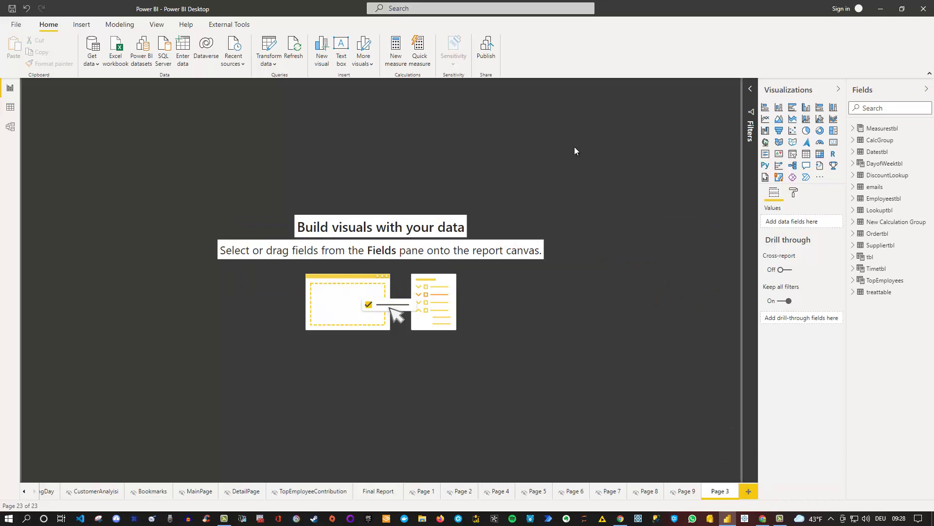
# Add a clustered column chart with Ordertbl's CustomerCountry on the axis and the TotalProfit value from Measurestbl as values
pyautogui.click(806, 108)
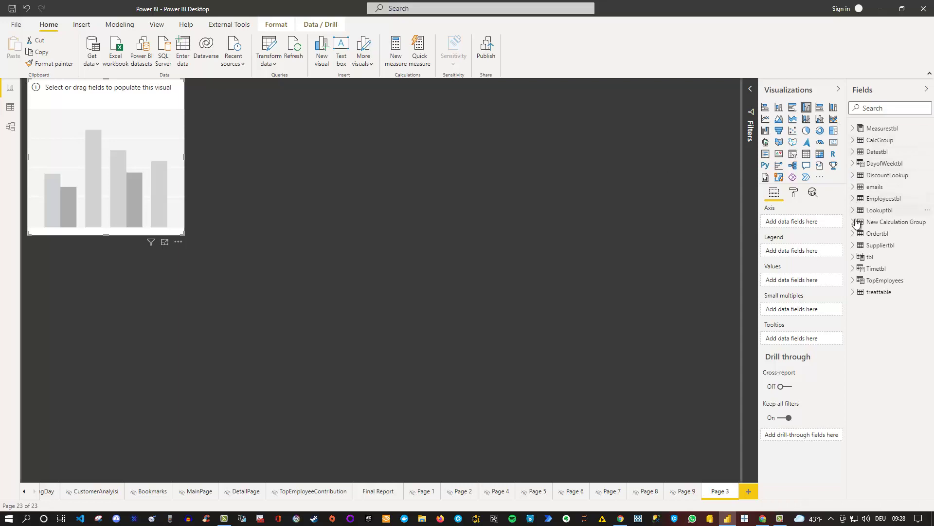
pyautogui.click(856, 235)
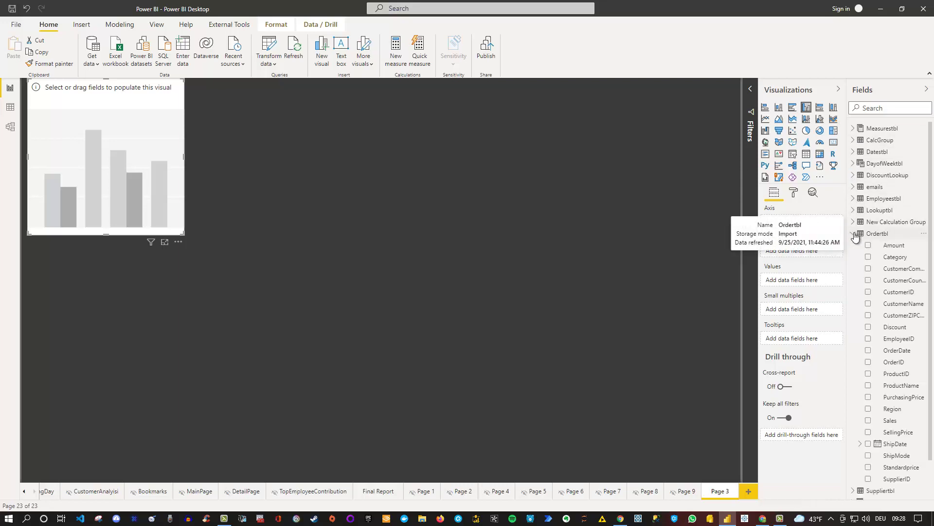
pyautogui.click(868, 282)
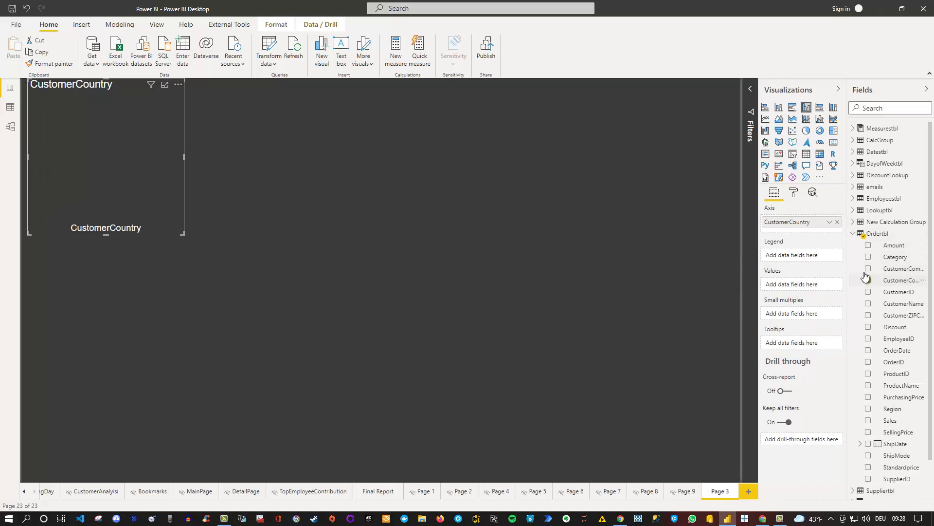
pyautogui.click(854, 128)
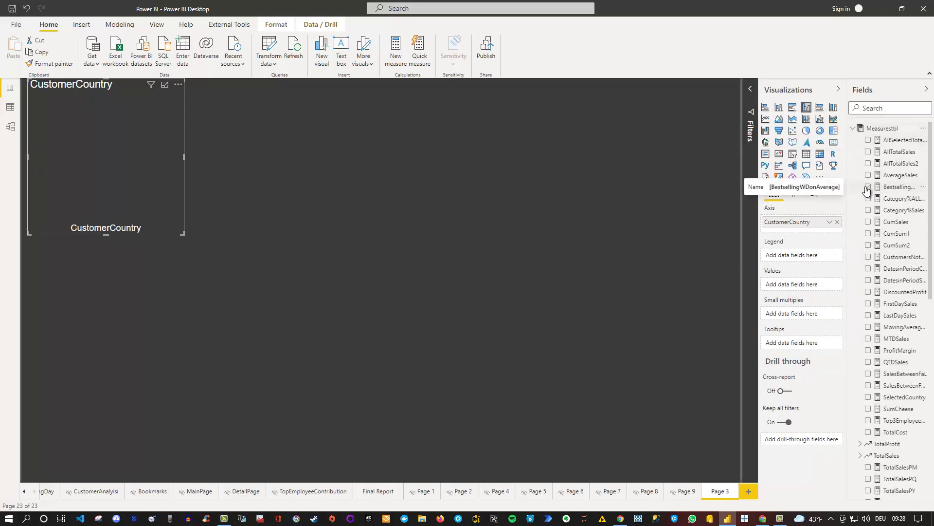
pyautogui.click(860, 443)
pyautogui.click(875, 455)
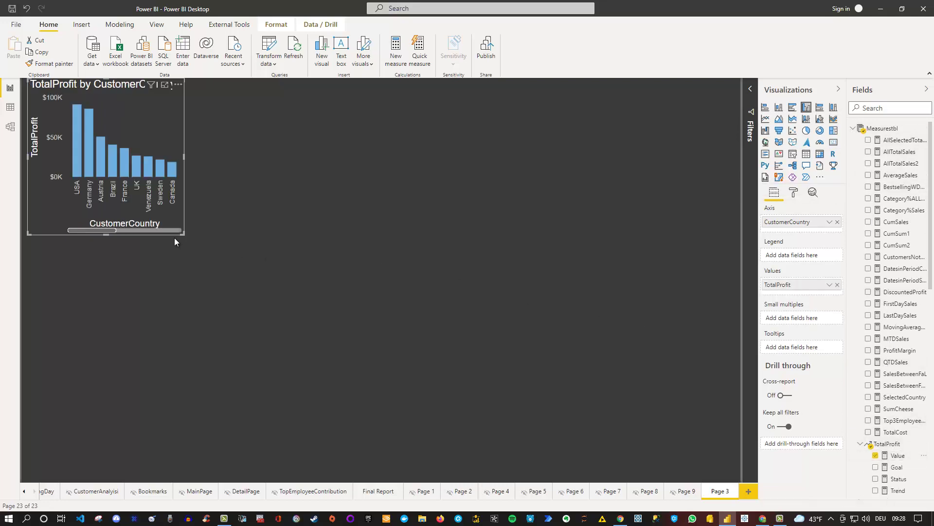
# Enlarge the TotalProfit chart until every country column fits, and move it to the middle of the page
pyautogui.moveTo(182, 234); pyautogui.dragTo(476, 339)
pyautogui.moveTo(531, 355); pyautogui.dragTo(541, 355)
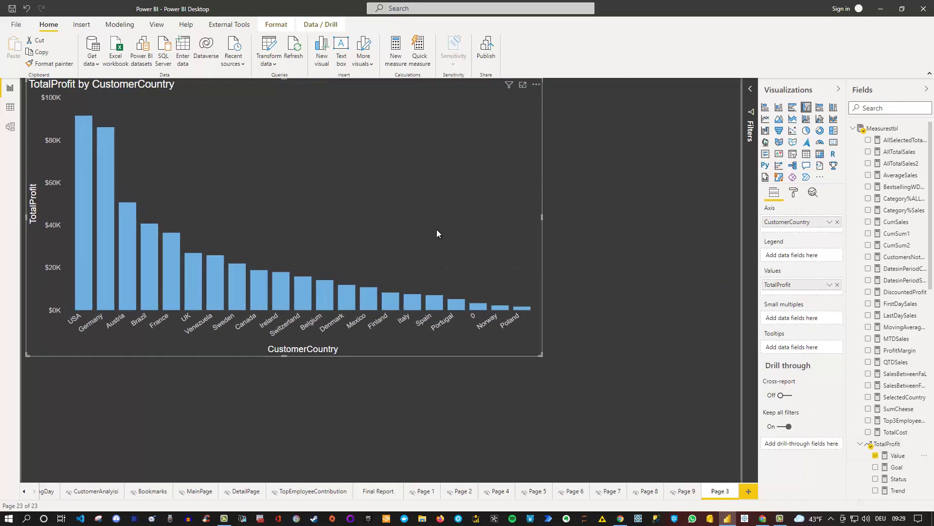
pyautogui.moveTo(398, 146); pyautogui.dragTo(469, 169)
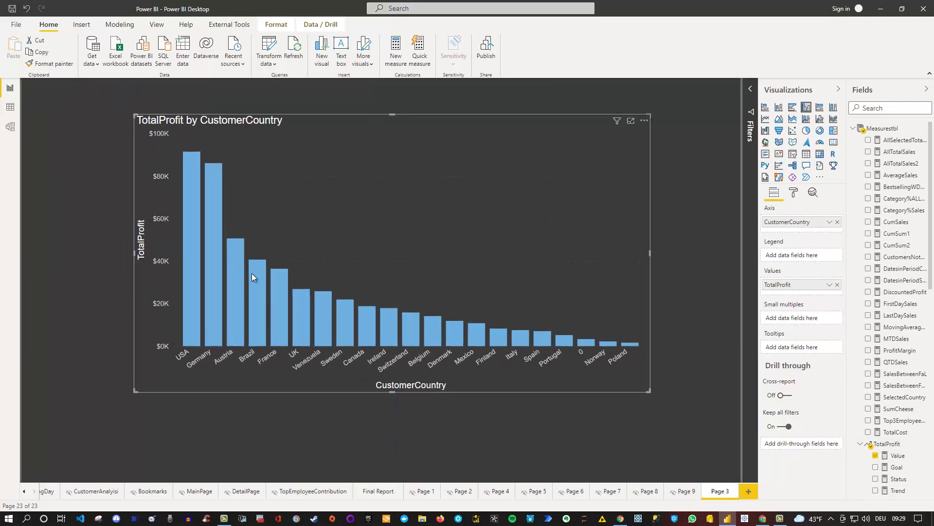
# Sort the column chart's axis by CustomerCountry
pyautogui.click(644, 120)
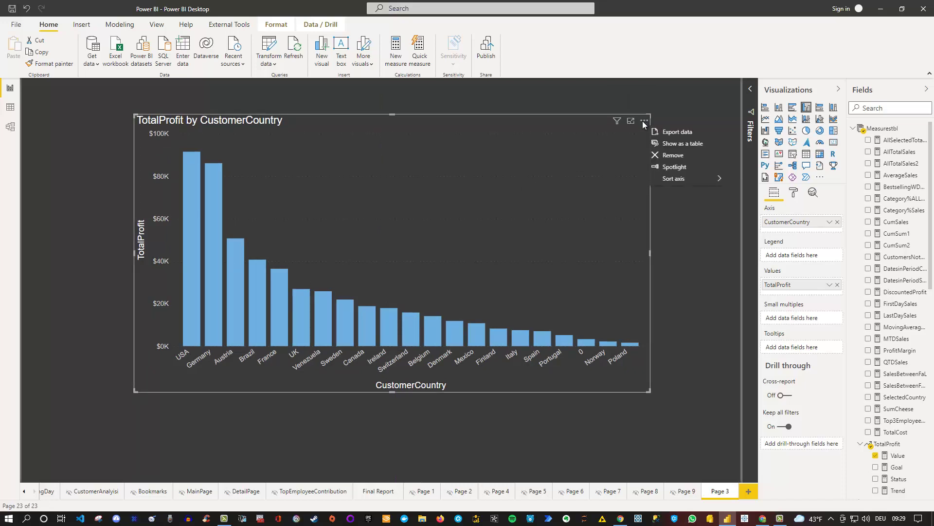
pyautogui.moveTo(698, 180)
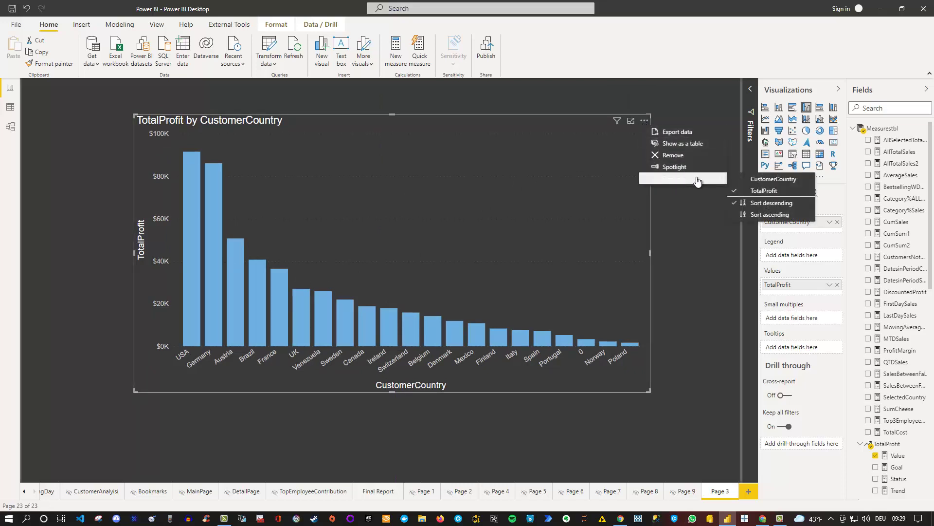
pyautogui.click(770, 180)
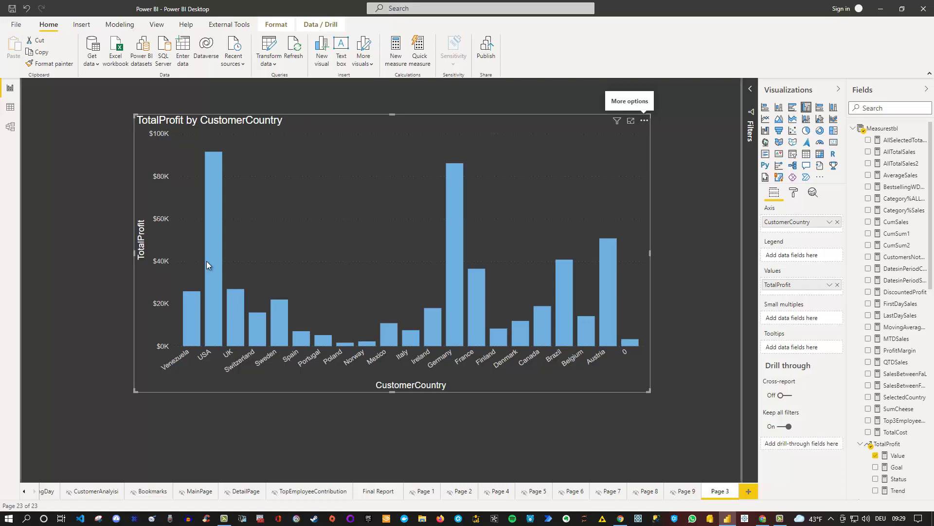
pyautogui.moveTo(207, 262)
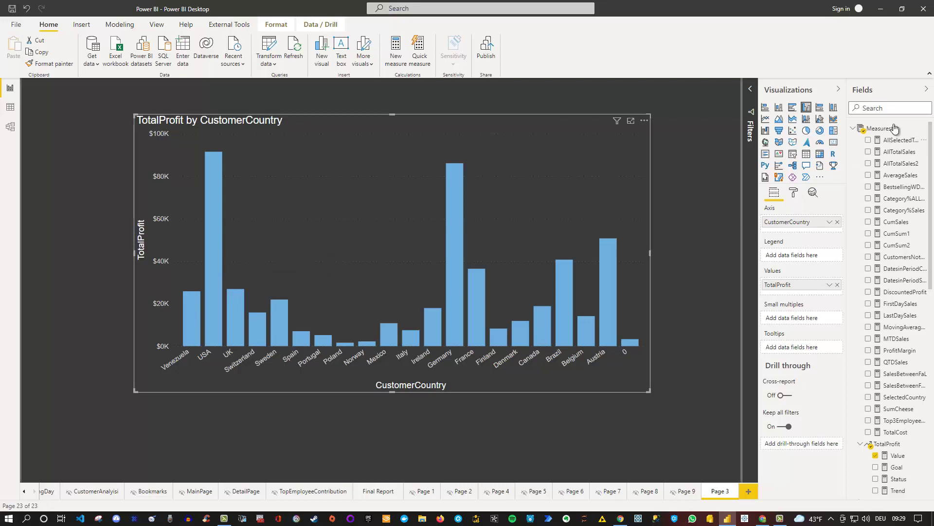
# Create a new measure in Measurestbl named DynamicColorCoding, with the formula editor expanded and its text enlarged
pyautogui.rightClick(881, 128)
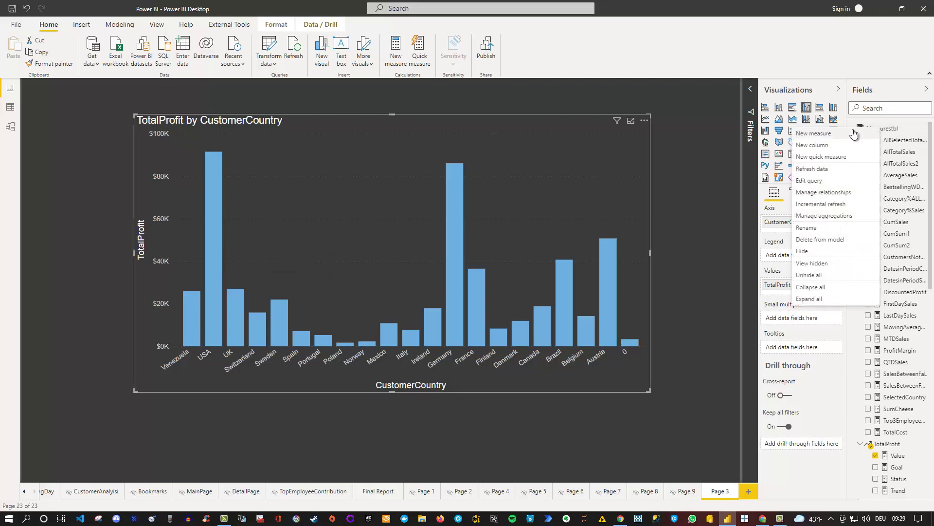
pyautogui.click(826, 134)
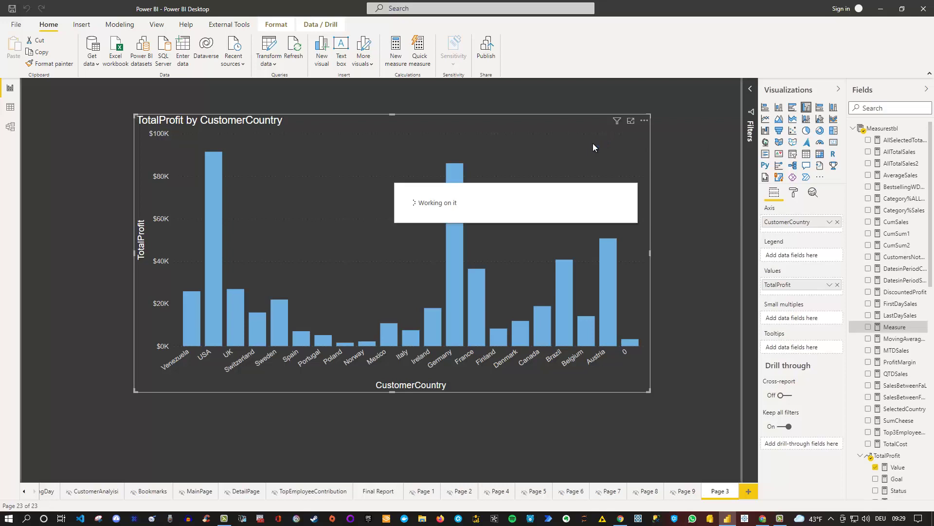
pyautogui.click(749, 88)
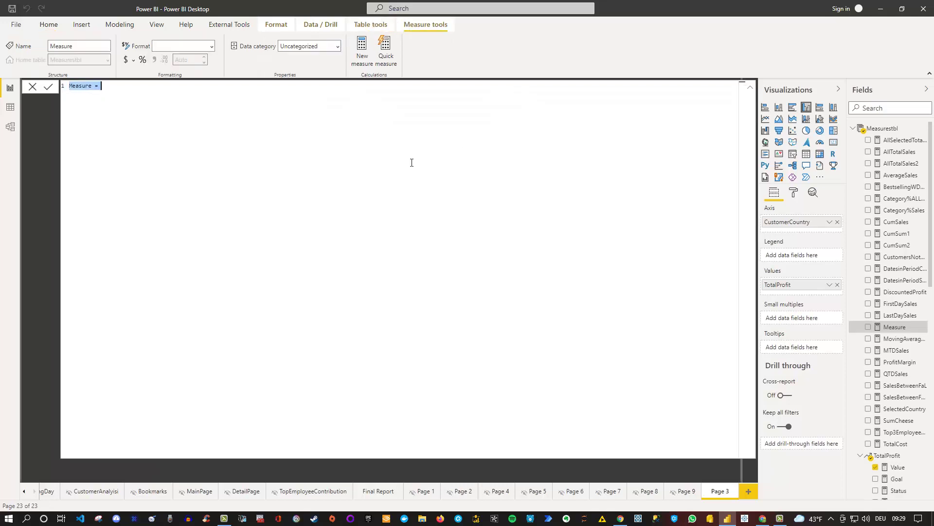
pyautogui.scroll(5, 261, 219)
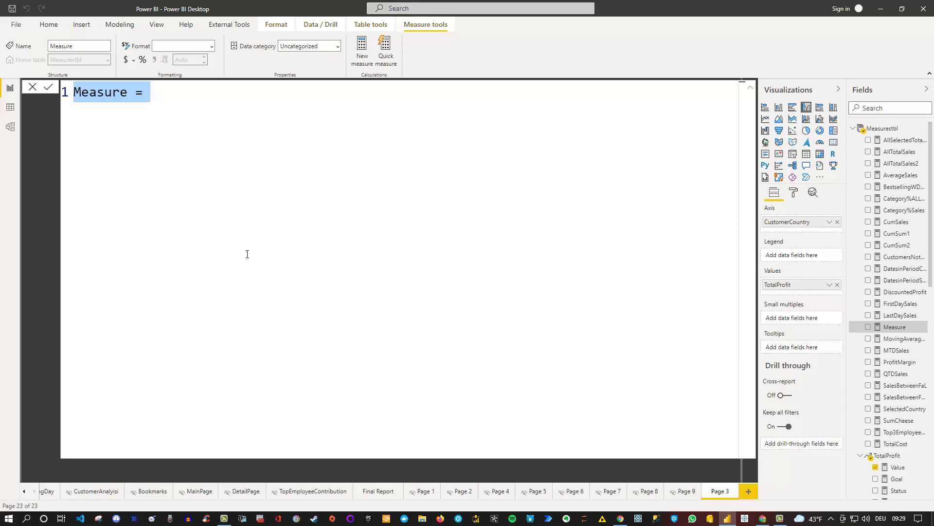
pyautogui.write('Colo')
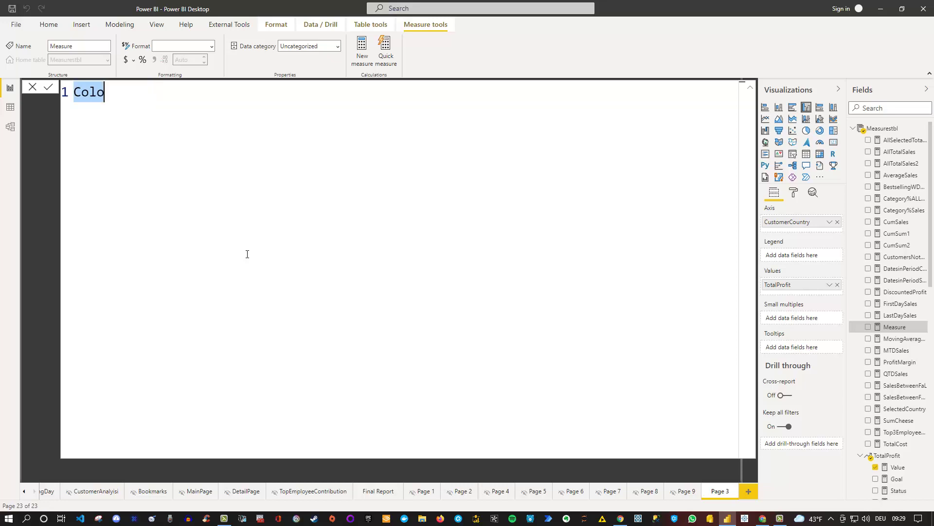
pyautogui.write('DynamicC')
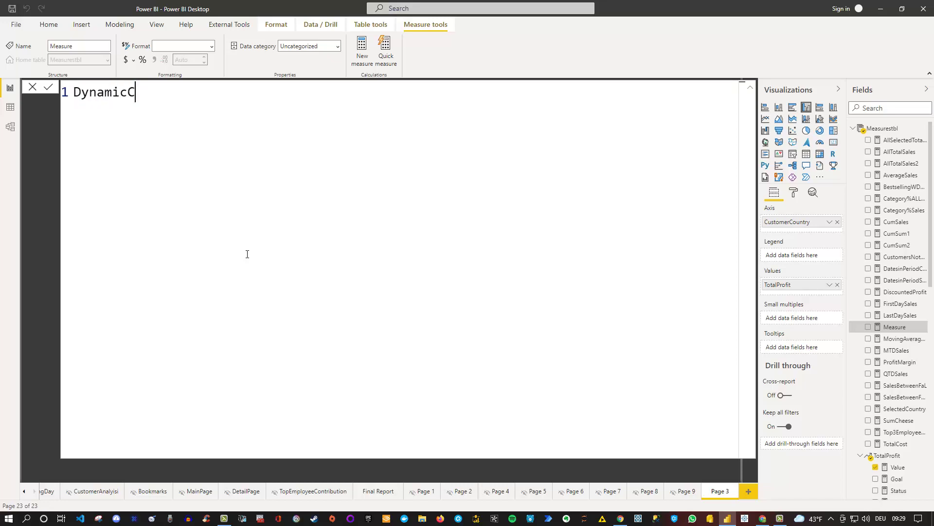
pyautogui.write('olorCoding')
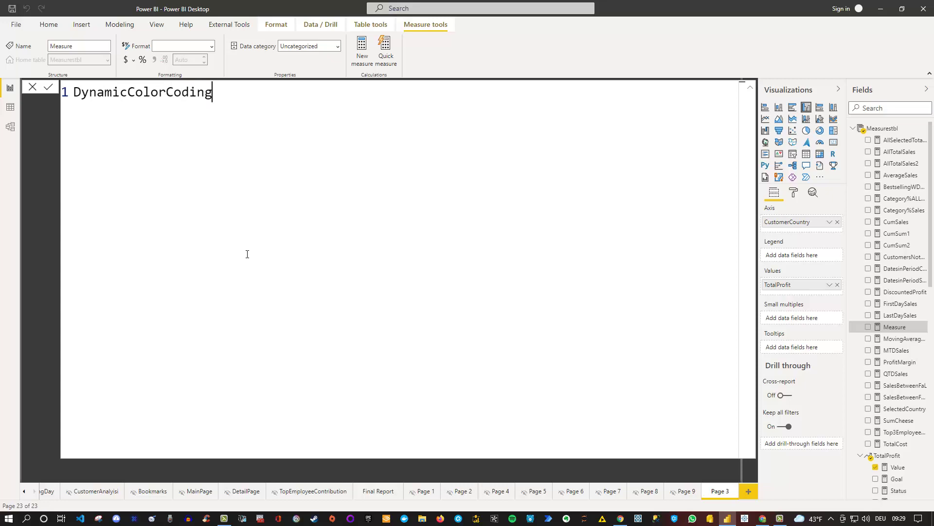
# Define the DynamicColorCoding measure as IF(Measurestbl[TotalProfit]>40000,1,0), commit it and collapse the formula editor
pyautogui.write(' = IF')
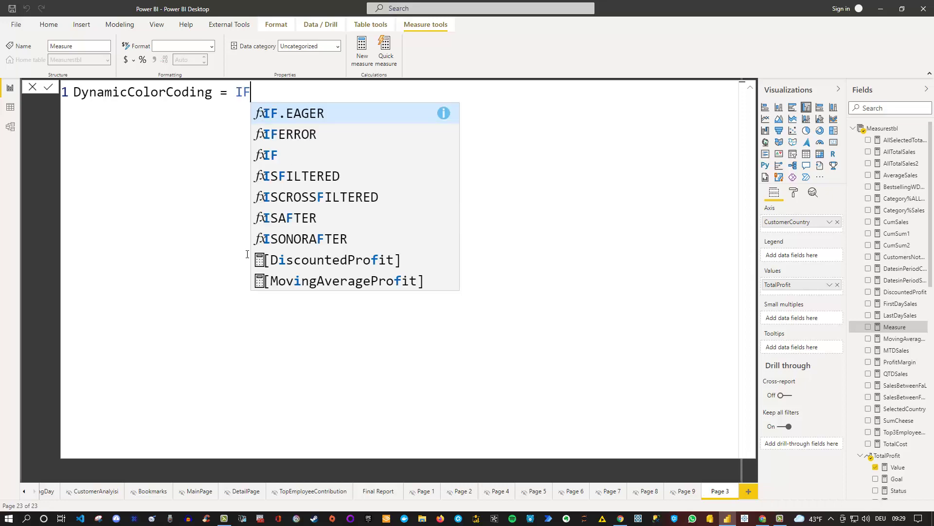
pyautogui.write('(')
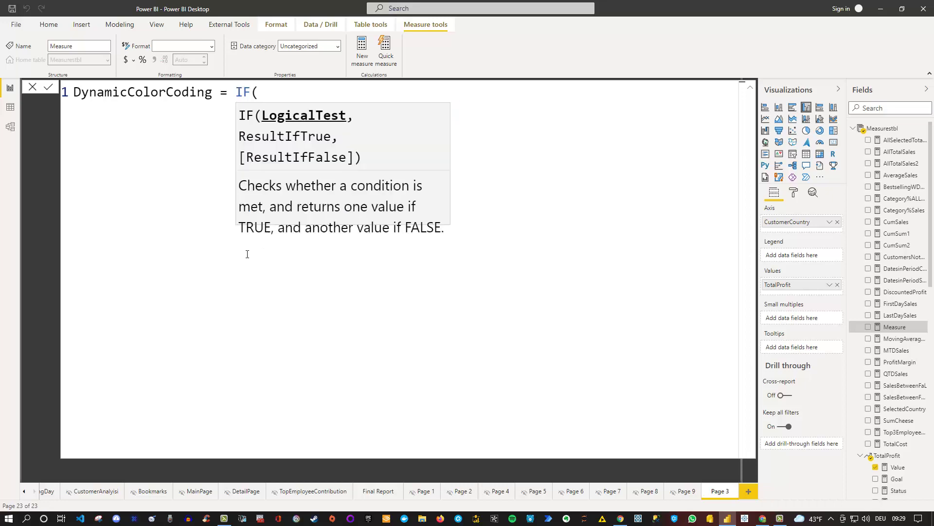
pyautogui.write('TOtalpr')
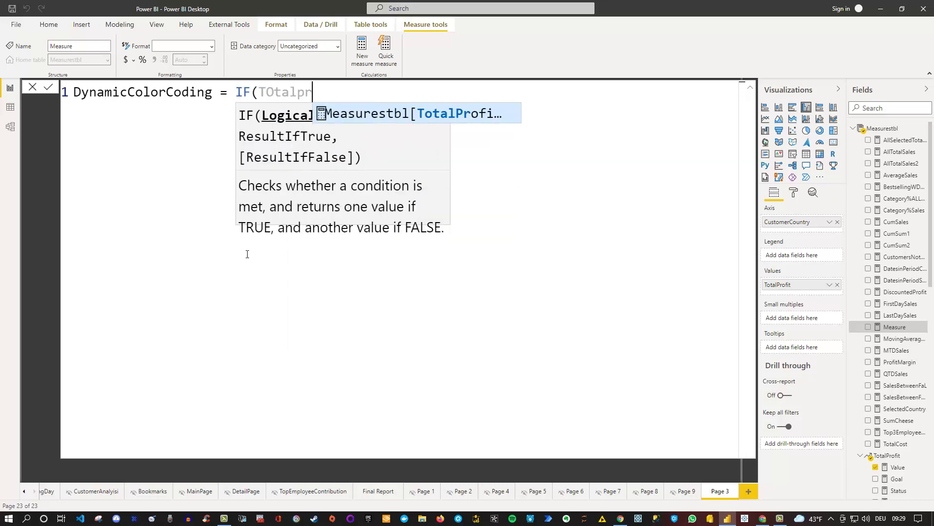
pyautogui.press('Tab')
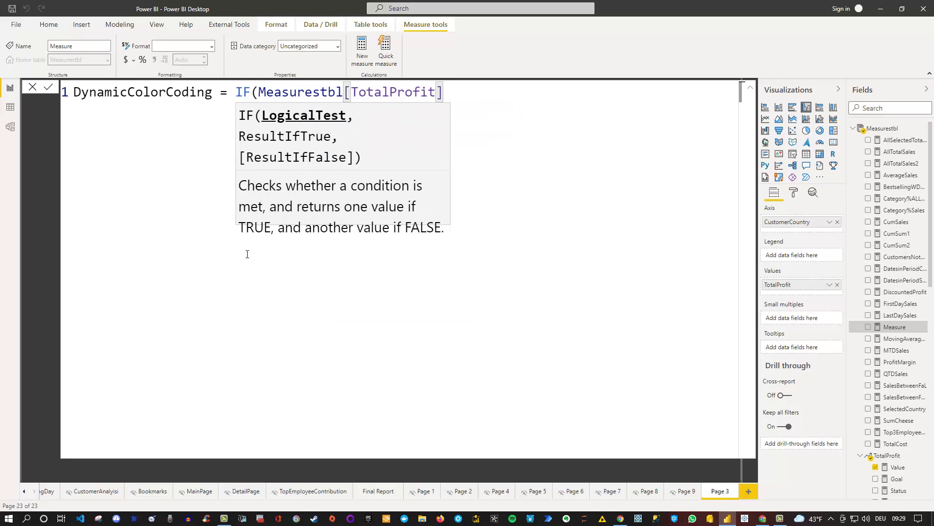
pyautogui.write('>40')
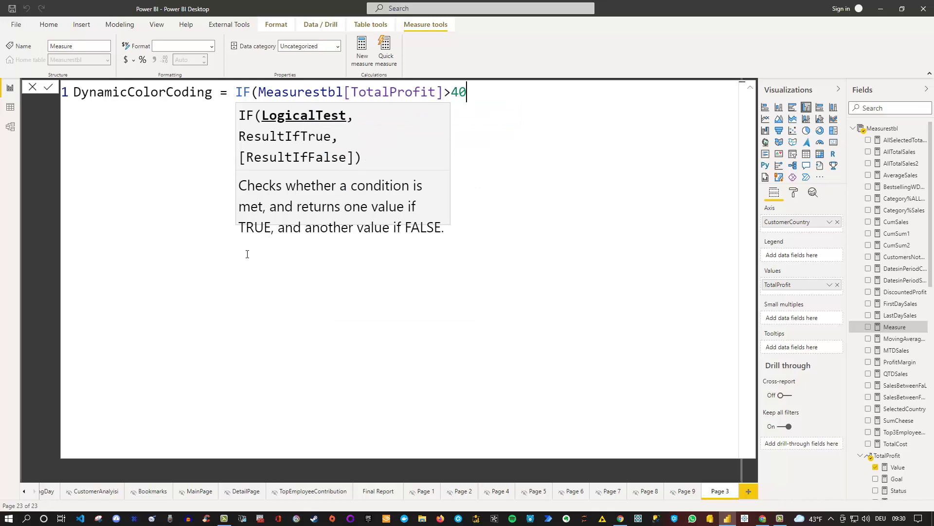
pyautogui.write('000,')
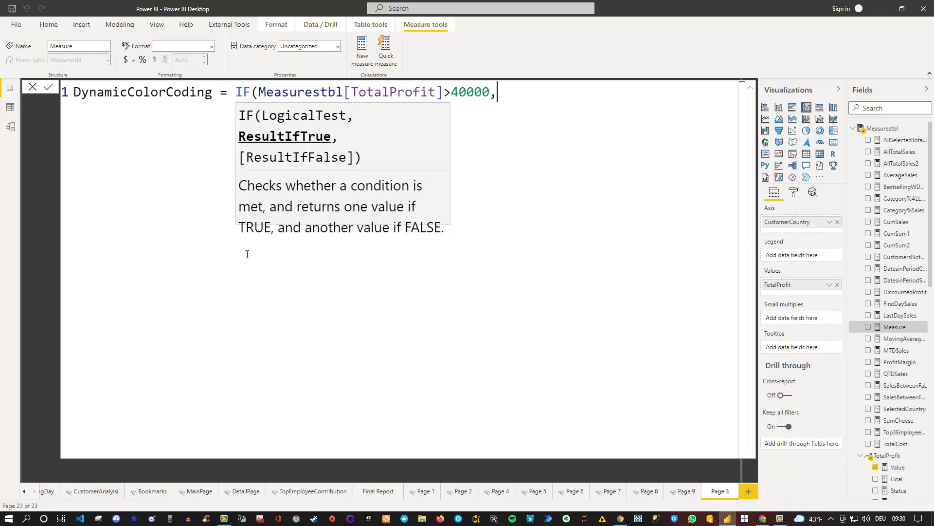
pyautogui.write('1,0)')
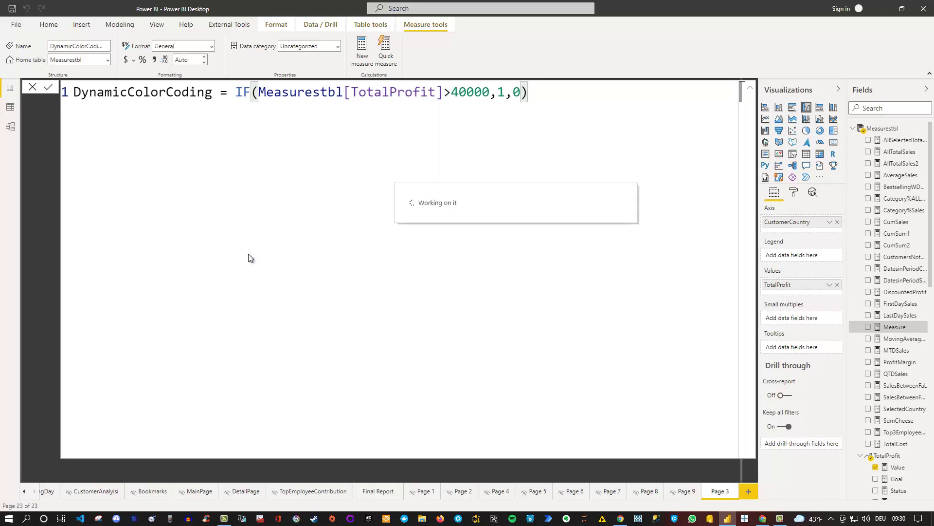
pyautogui.click(750, 87)
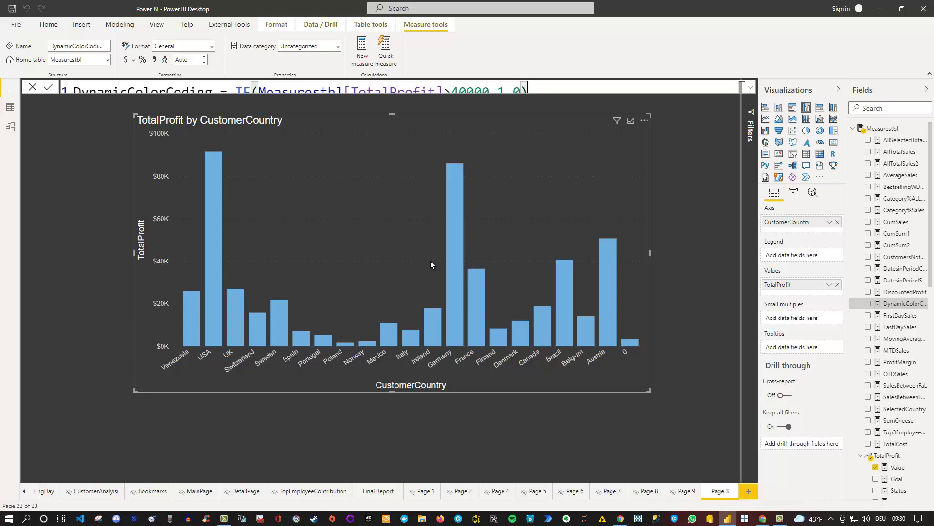
# Add a constant line to the column chart at the value 40000
pyautogui.click(813, 194)
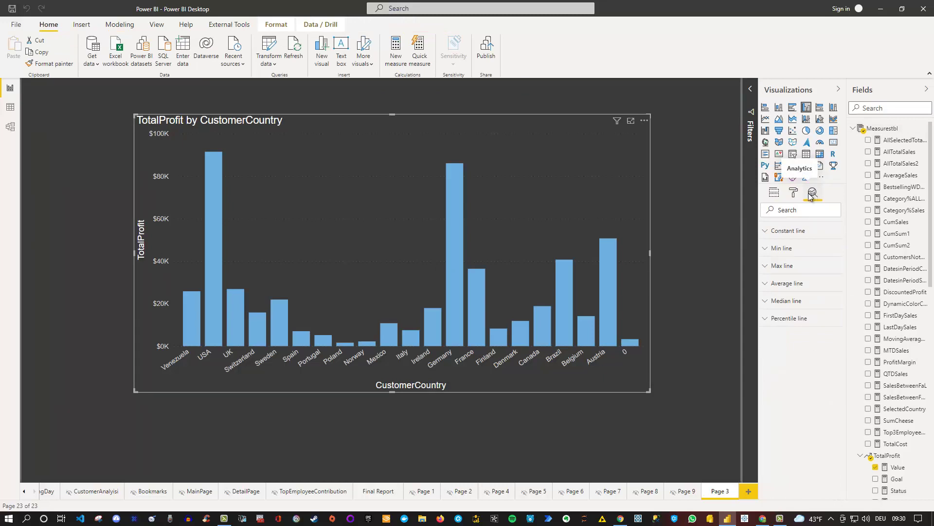
pyautogui.click(765, 233)
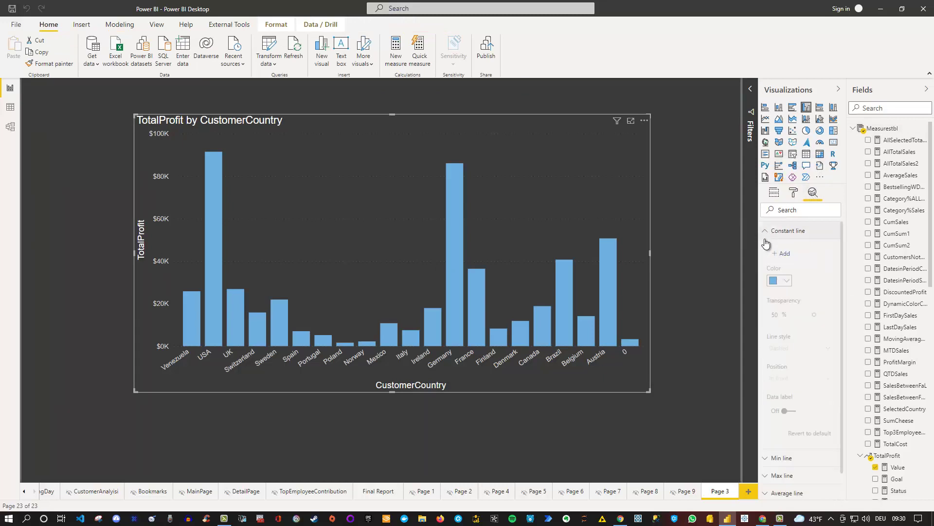
pyautogui.click(783, 256)
pyautogui.click(772, 291)
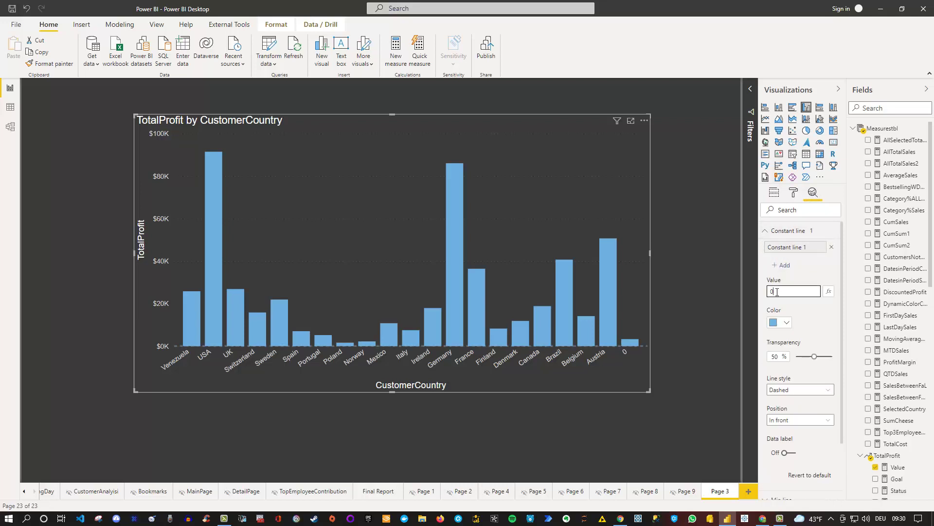
pyautogui.write('40000')
# Color the constant line black and choose the dashed line style
pyautogui.click(786, 322)
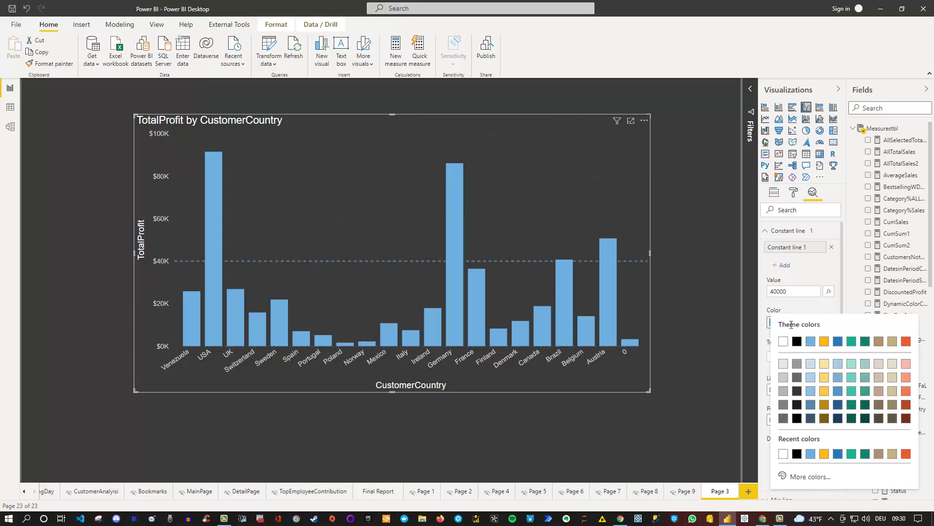
pyautogui.click(797, 342)
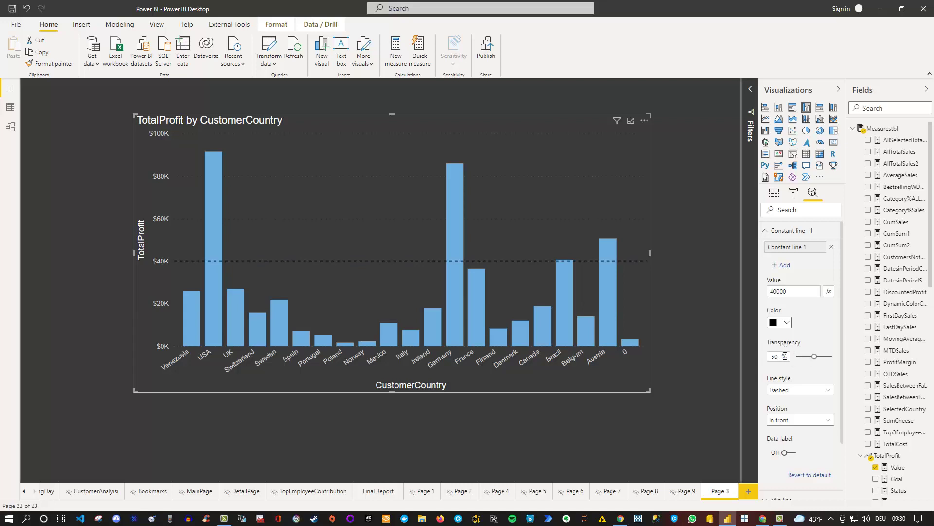
pyautogui.click(791, 393)
pyautogui.click(798, 385)
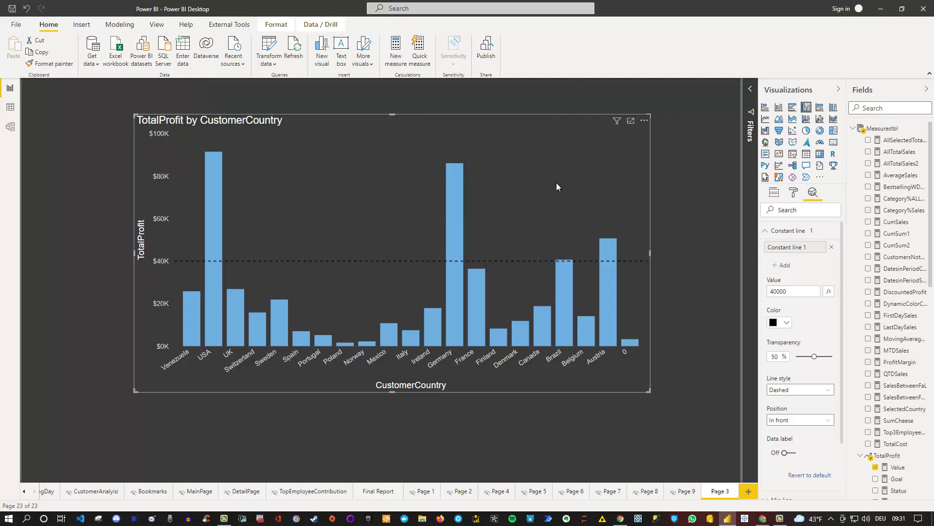
# Set up rules-based conditional formatting for the chart's default data color, based on the DynamicColorCoding measure
pyautogui.click(794, 195)
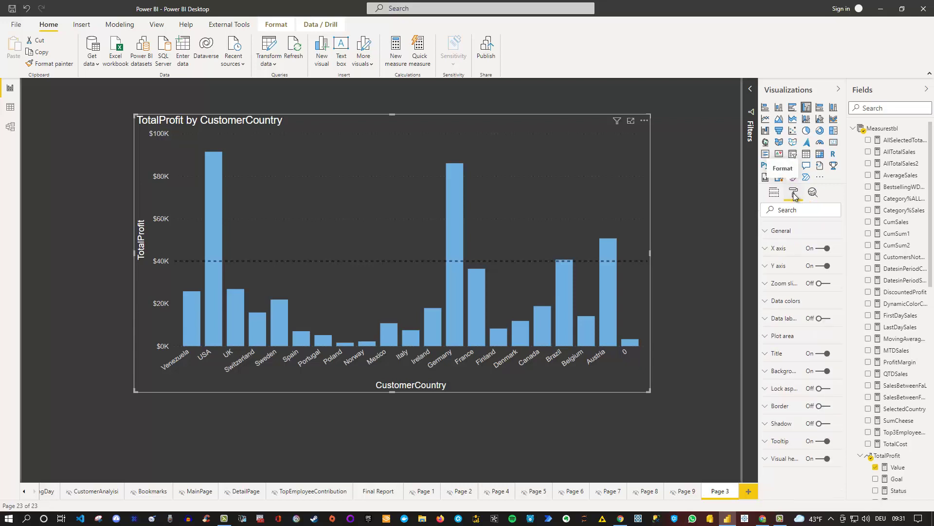
pyautogui.click(765, 304)
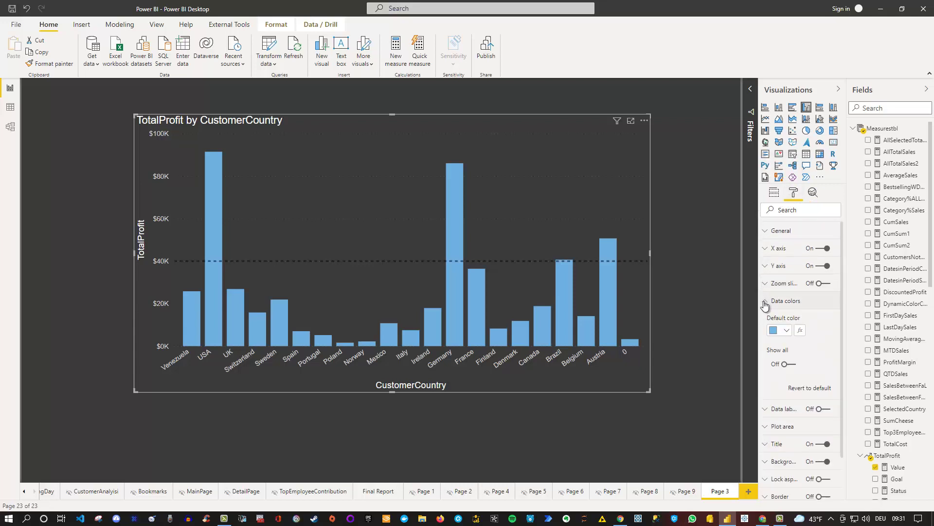
pyautogui.click(801, 332)
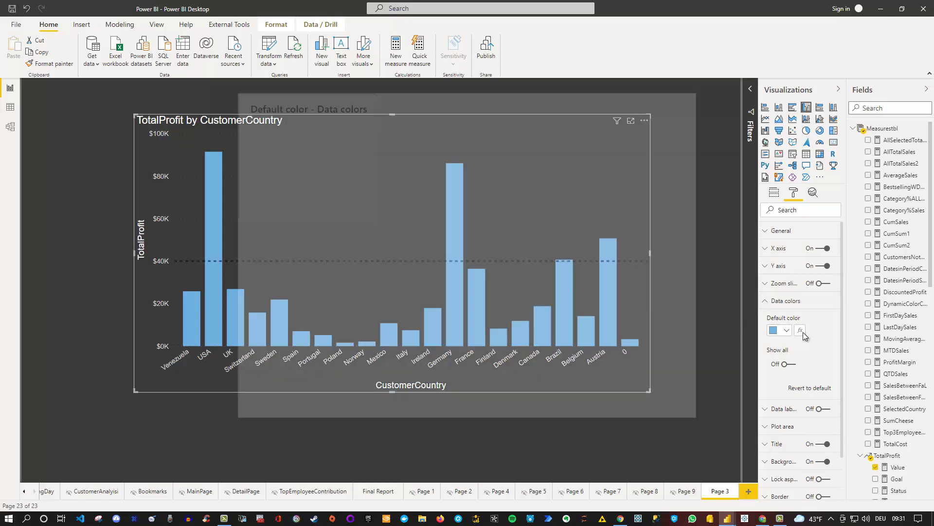
pyautogui.click(378, 152)
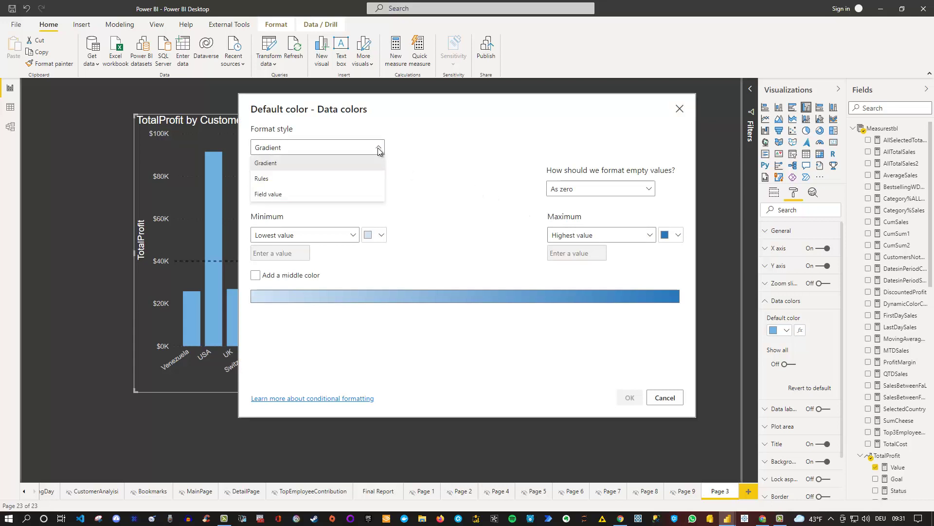
pyautogui.click(286, 178)
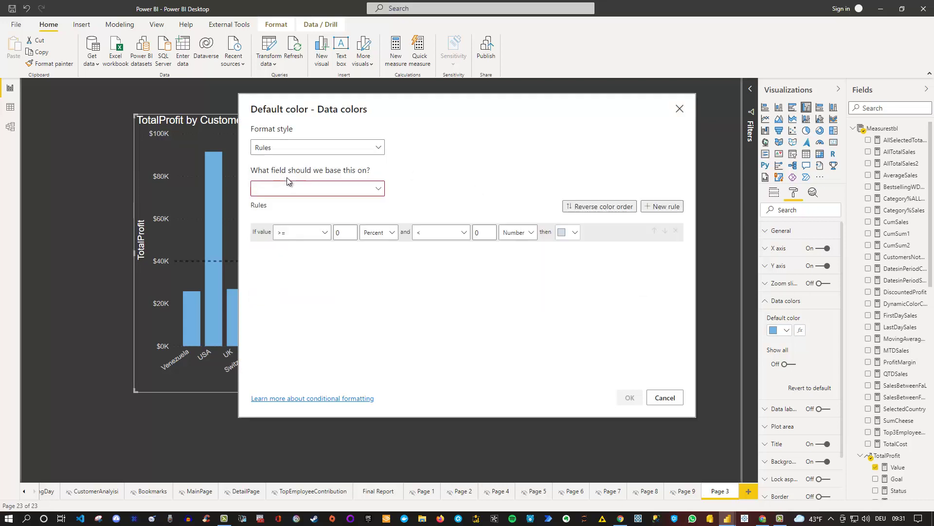
pyautogui.click(379, 190)
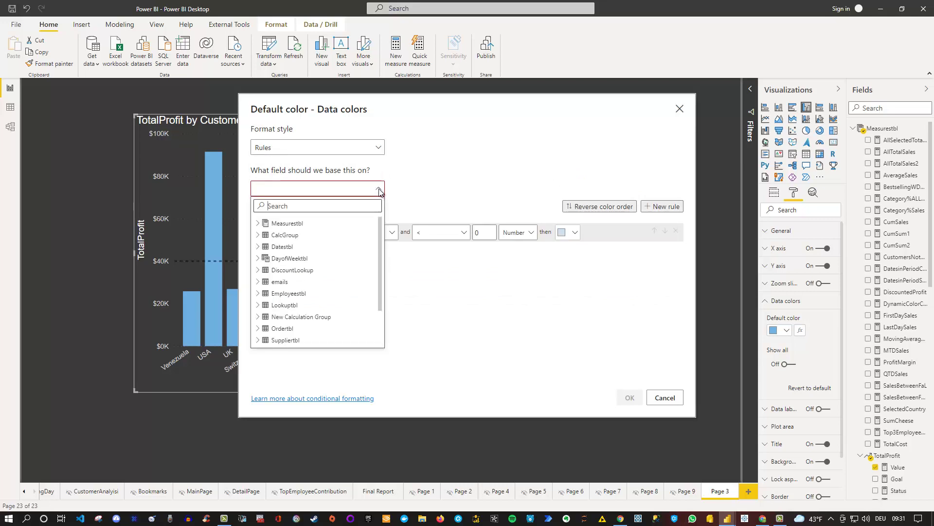
pyautogui.write('col')
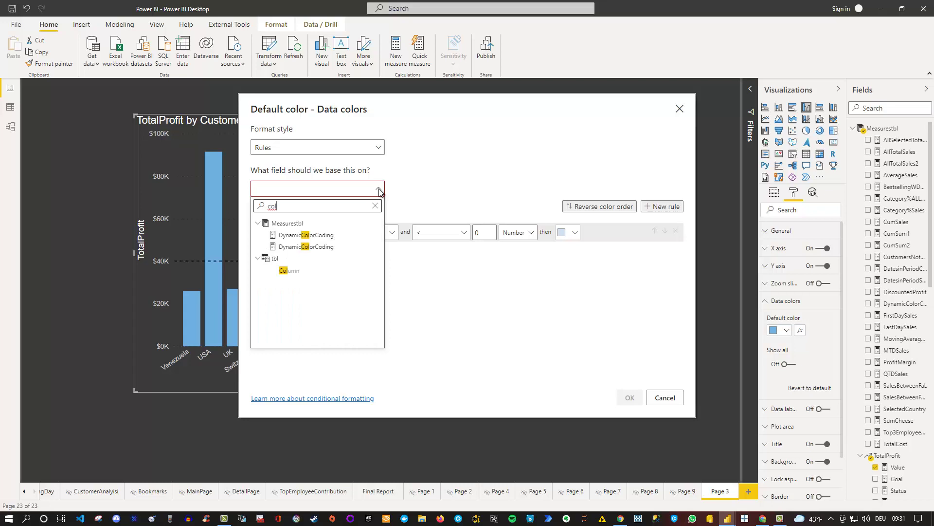
pyautogui.click(318, 235)
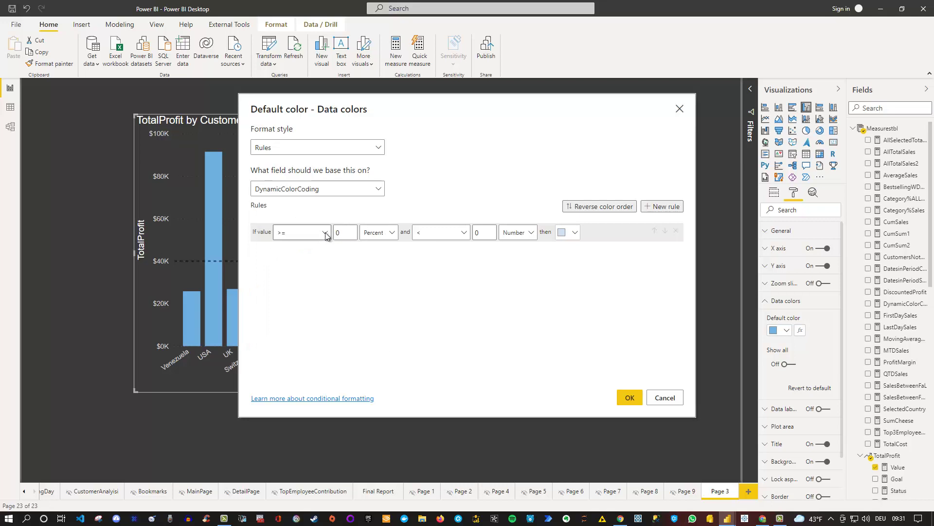
# Define the first color rule so that values equal to the number 0 are colored white
pyautogui.click(325, 232)
pyautogui.click(288, 280)
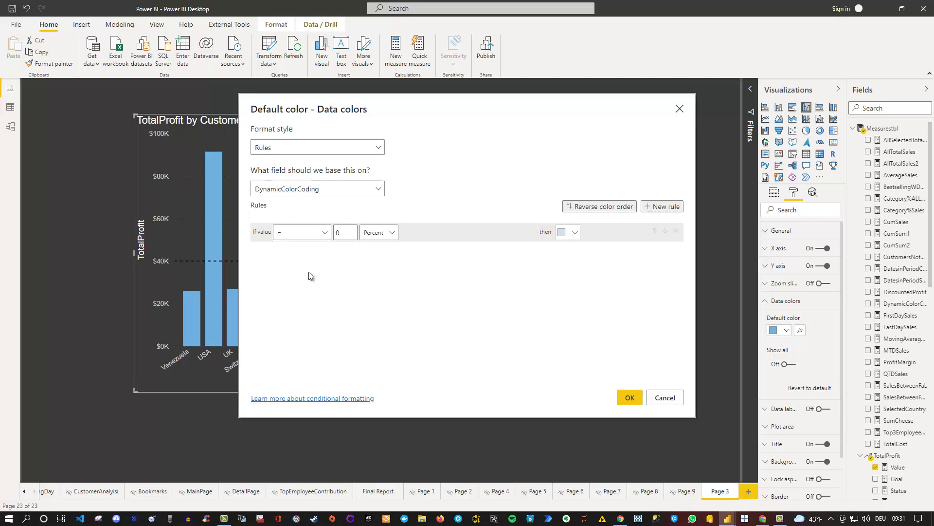
pyautogui.click(380, 239)
pyautogui.click(375, 248)
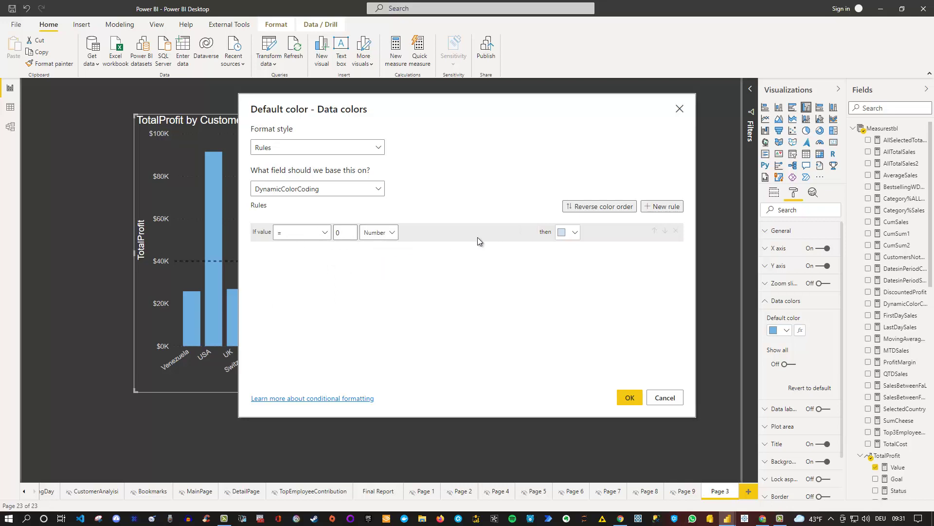
pyautogui.click(576, 234)
pyautogui.click(503, 250)
# Add a second color rule that colors values equal to the number 1 yellow-orange, and apply the formatting
pyautogui.click(661, 207)
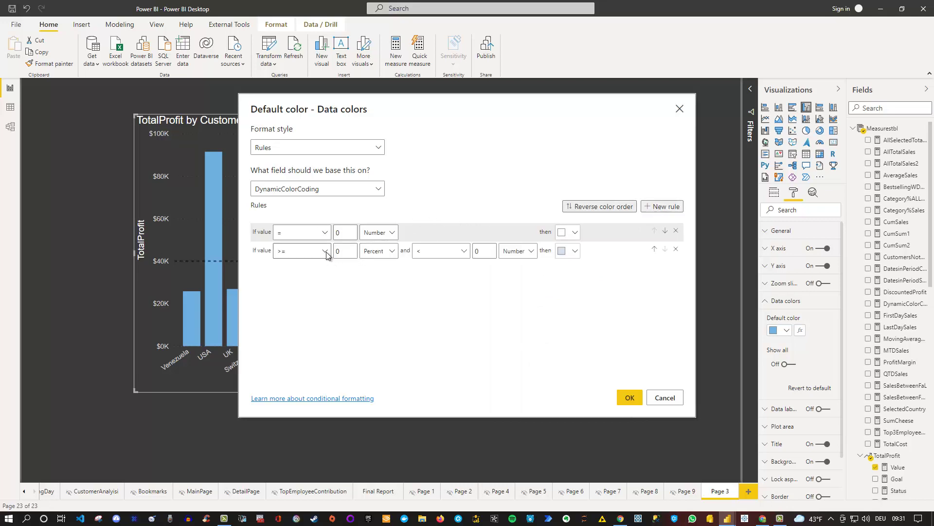
pyautogui.click(325, 251)
pyautogui.click(286, 298)
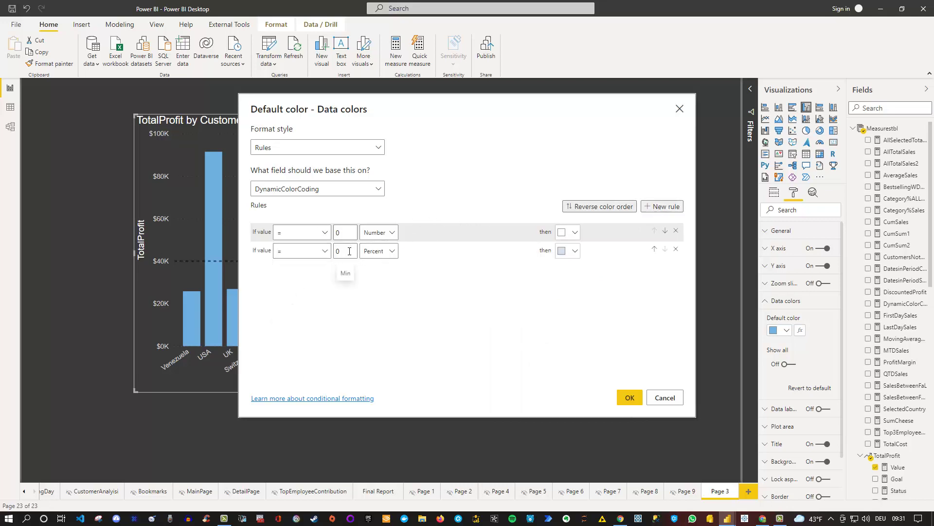
pyautogui.doubleClick(349, 251)
pyautogui.write('1')
pyautogui.click(382, 250)
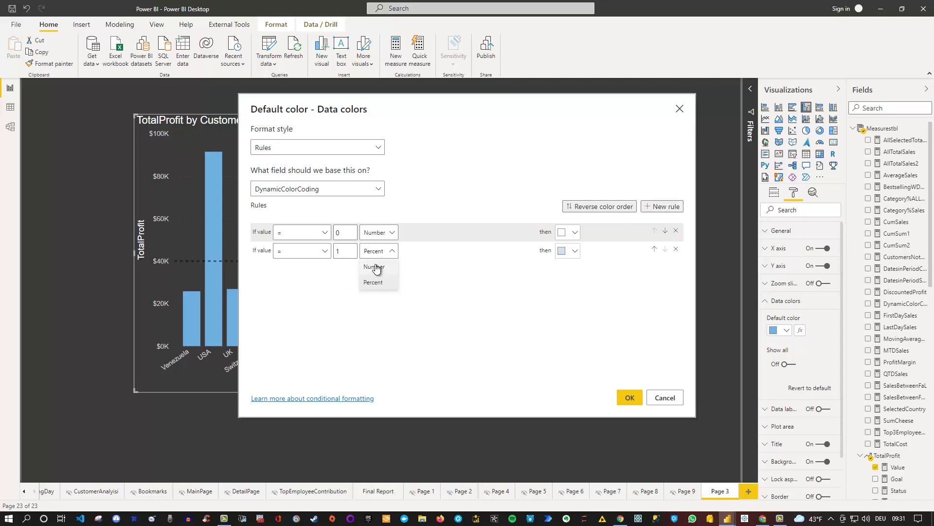
pyautogui.click(375, 266)
pyautogui.click(575, 252)
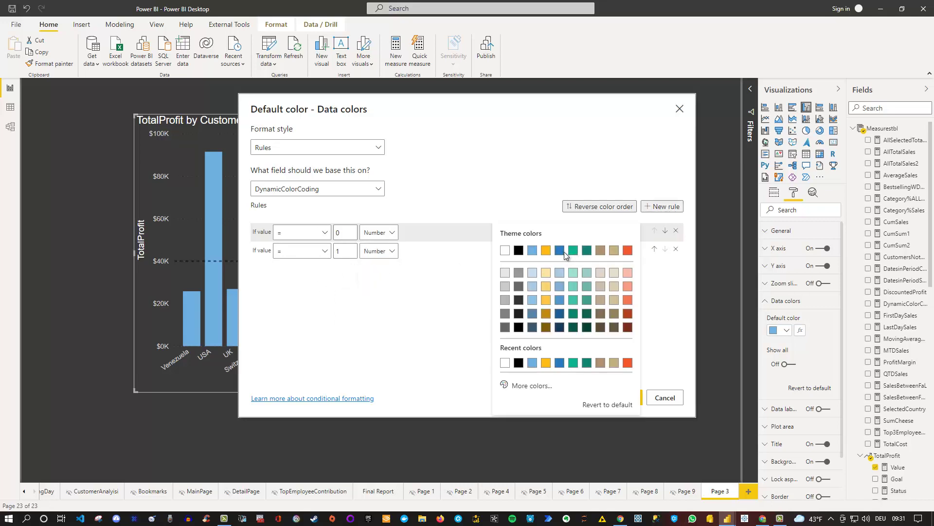
pyautogui.click(546, 251)
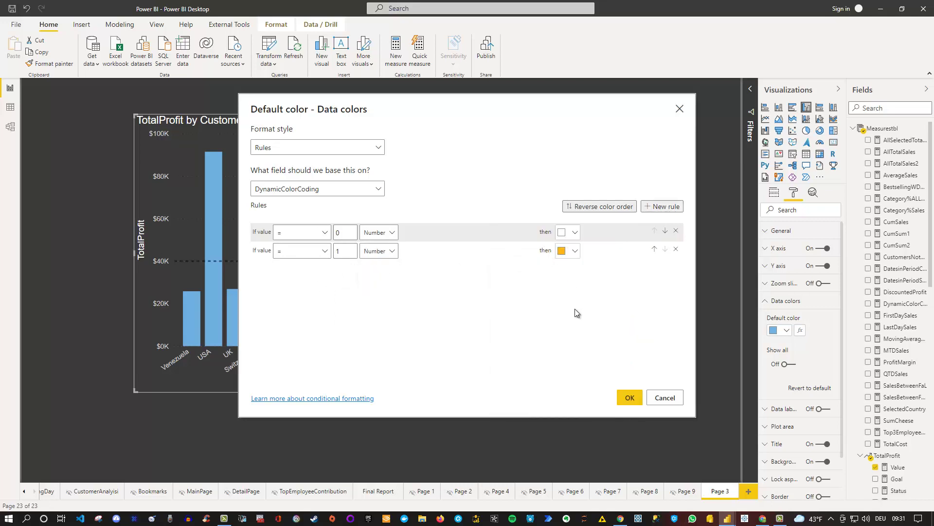
pyautogui.click(630, 398)
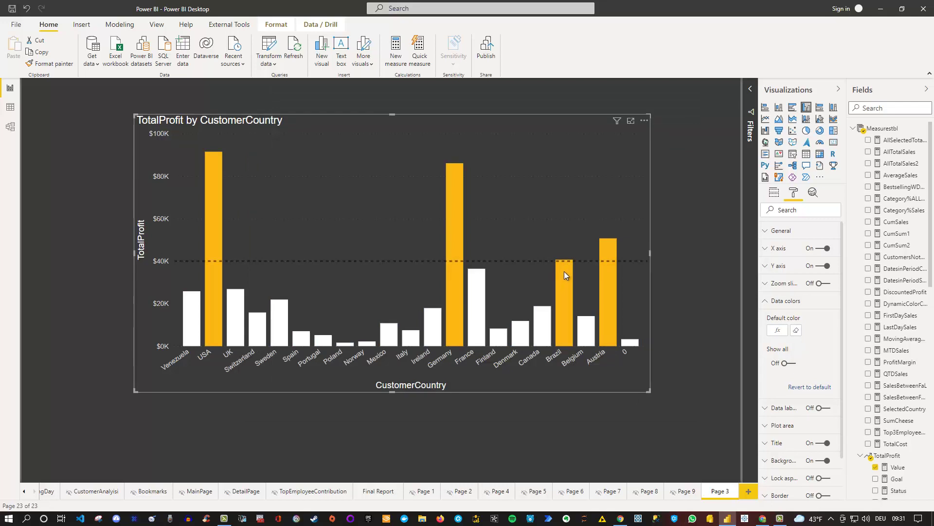
# Move the column chart down and to the left on the page to free space above it, and deselect it
pyautogui.moveTo(565, 262)
pyautogui.moveTo(478, 310)
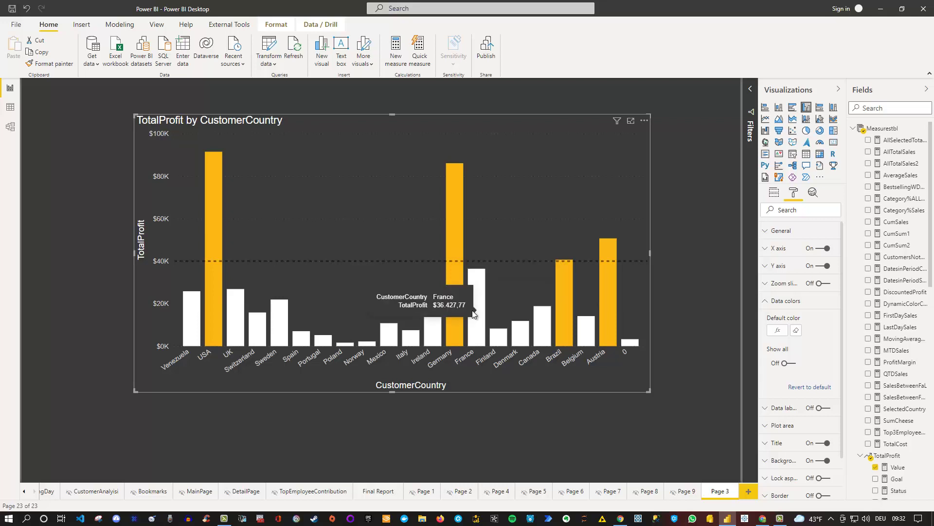
pyautogui.moveTo(311, 333)
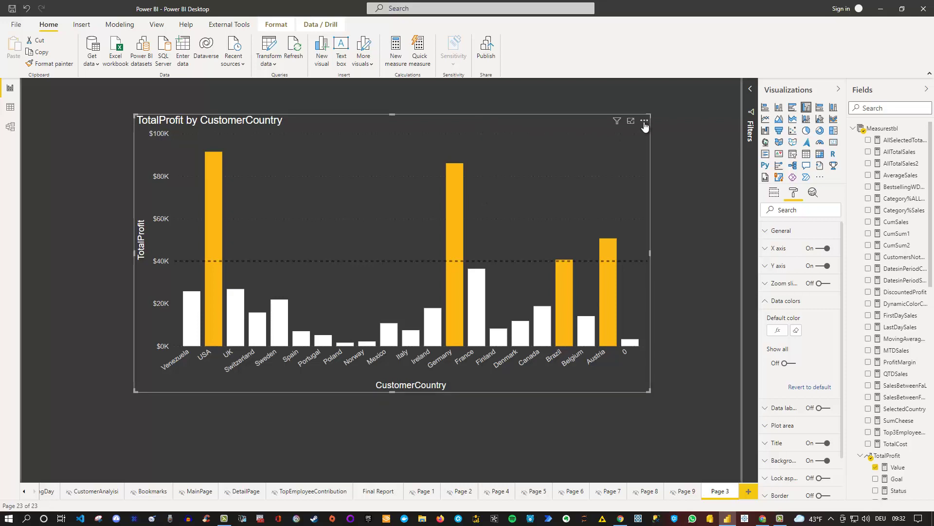
pyautogui.moveTo(645, 125); pyautogui.dragTo(600, 202)
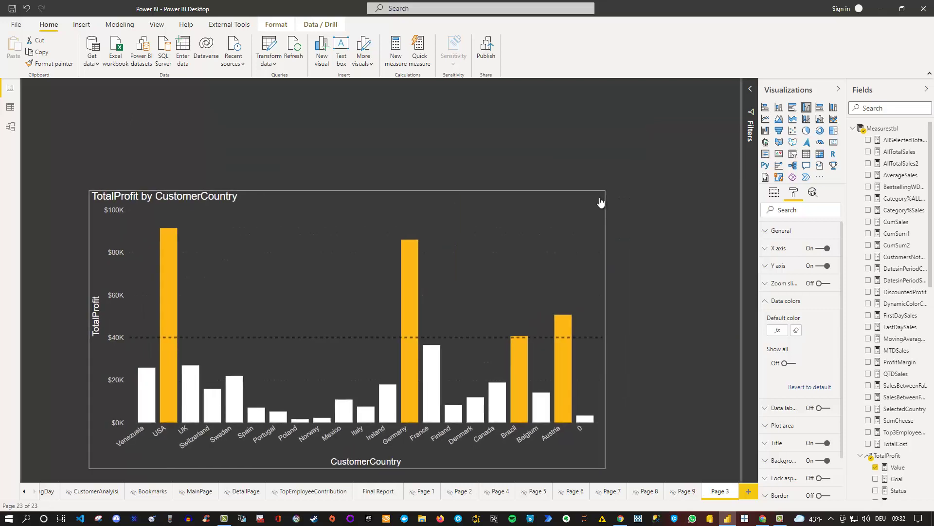
pyautogui.click(381, 111)
# Create a whole-number what-if parameter named Threshold with minimum 0, maximum 100000 and increment 5000, adding its slicer to the page
pyautogui.click(130, 28)
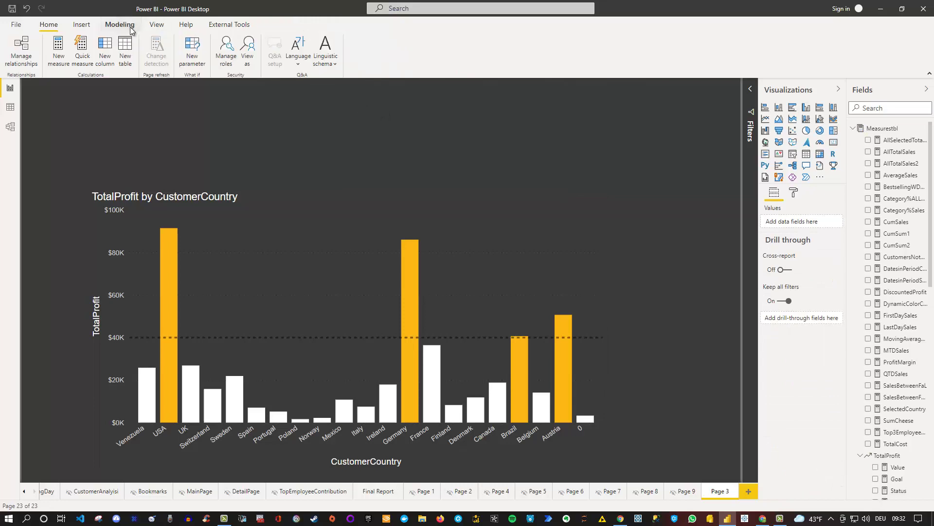
pyautogui.click(191, 58)
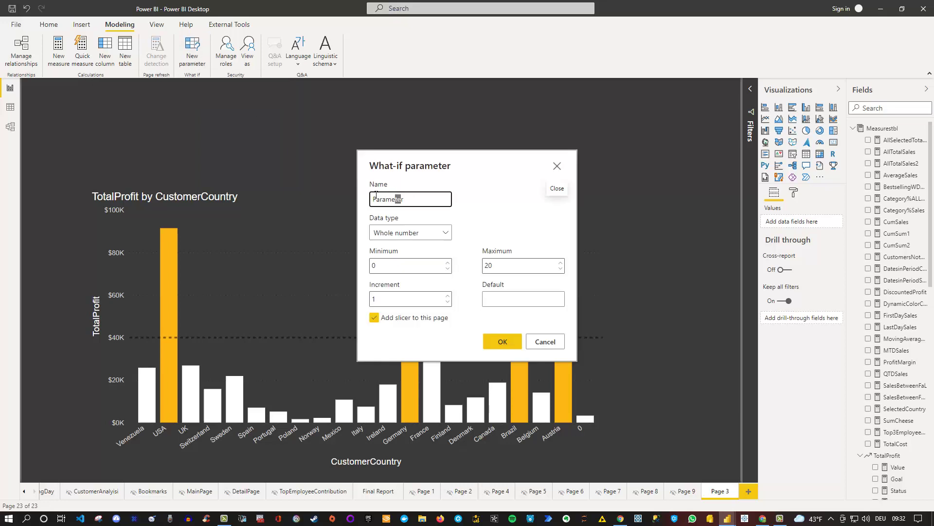
pyautogui.doubleClick(395, 199)
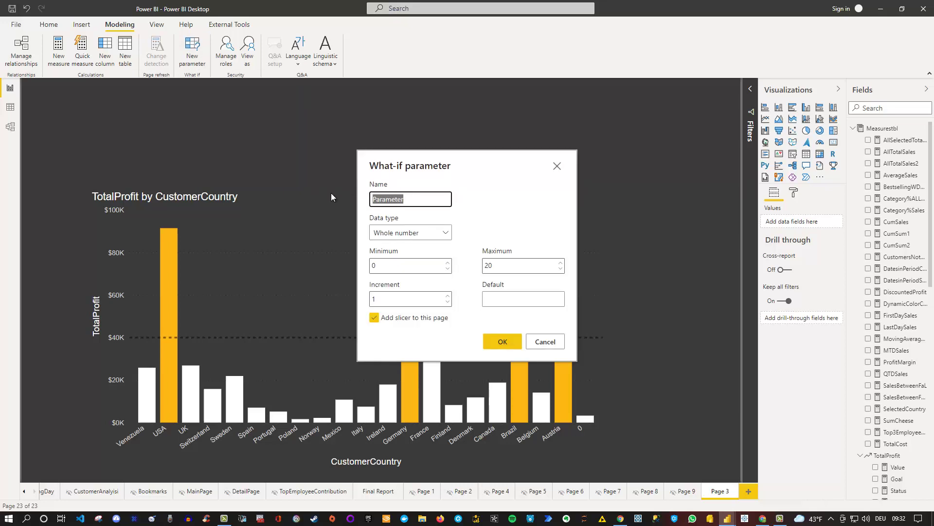
pyautogui.write('Threshold')
pyautogui.doubleClick(502, 265)
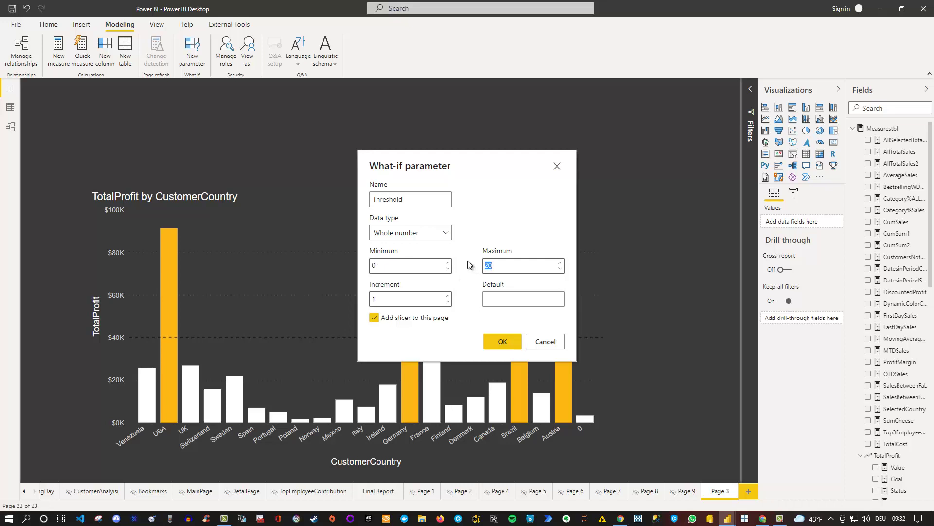
pyautogui.write('100000')
pyautogui.write('5000')
pyautogui.click(510, 342)
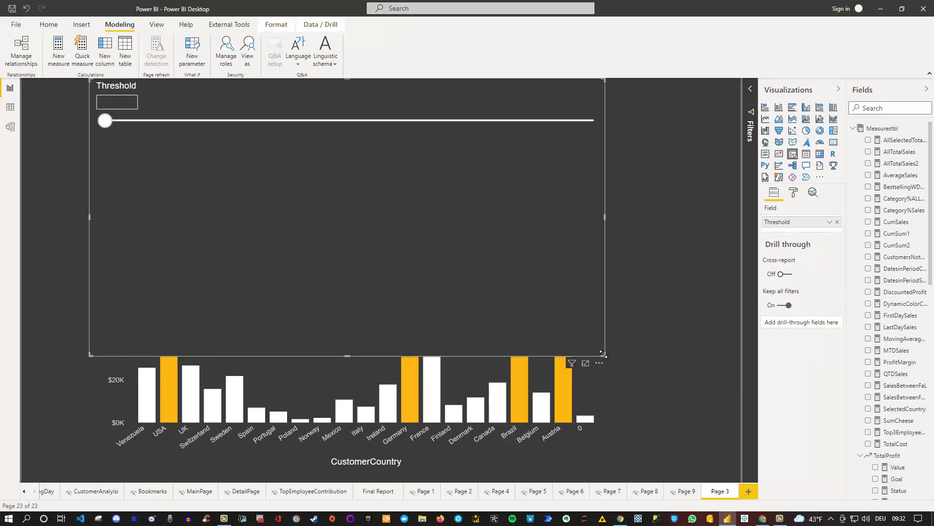
# Shrink the Threshold slicer so it fits above the column chart and set its value to 25000
pyautogui.moveTo(604, 354); pyautogui.dragTo(343, 157)
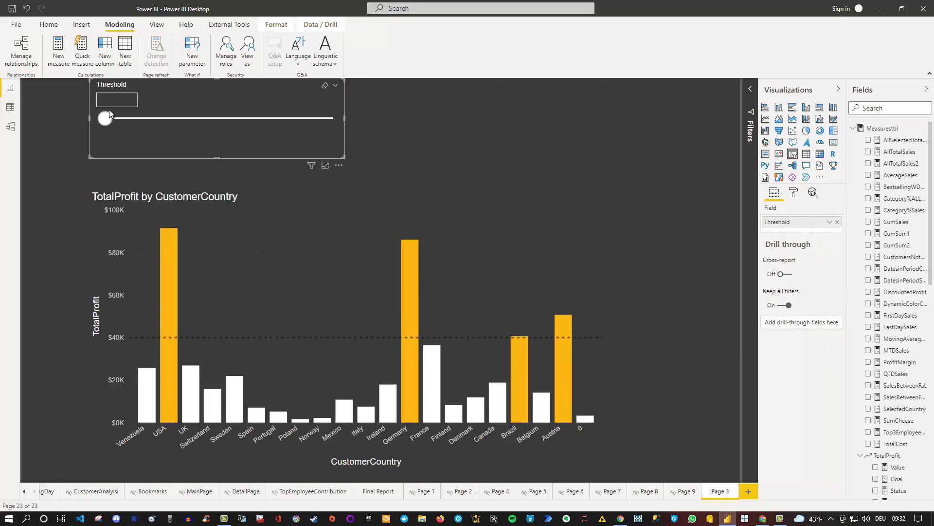
pyautogui.moveTo(128, 120); pyautogui.dragTo(101, 127)
pyautogui.click(335, 85)
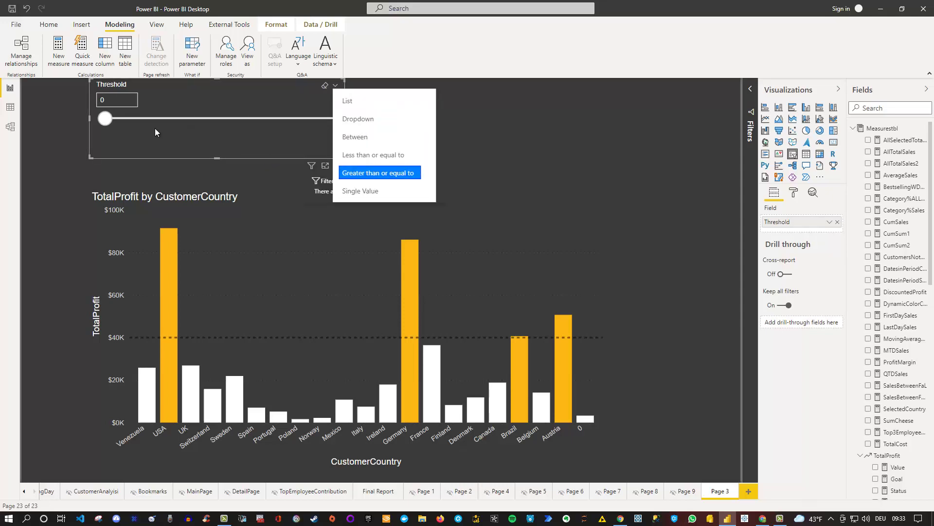
pyautogui.click(557, 157)
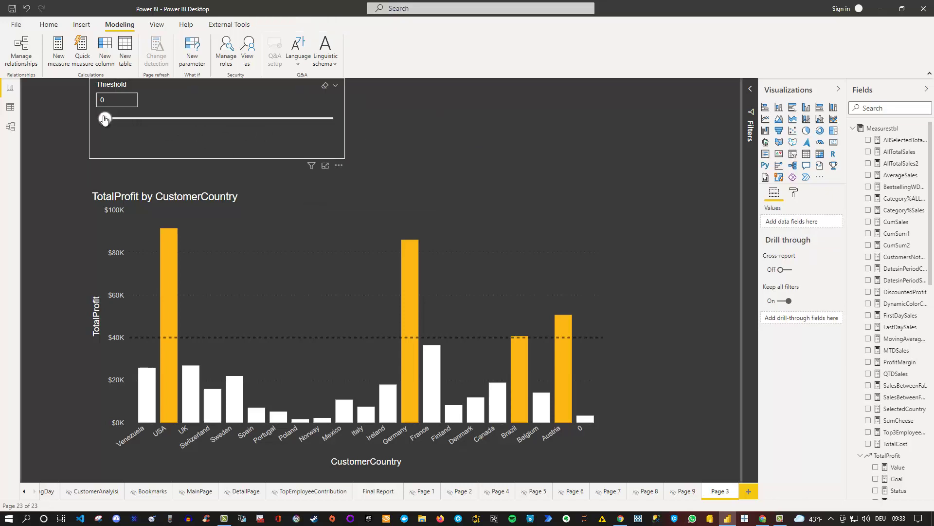
pyautogui.moveTo(104, 118); pyautogui.dragTo(165, 123)
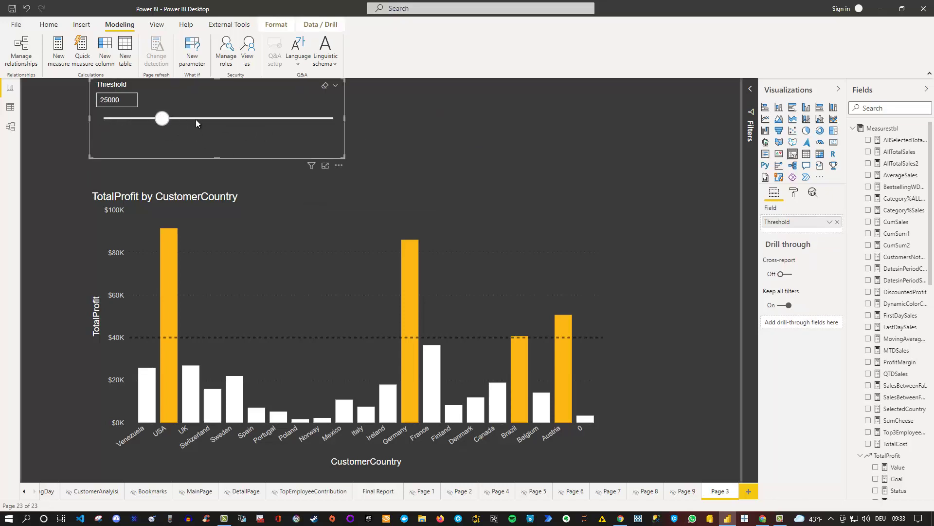
# Examine the fields of the Threshold table and the formula of its Threshold Value measure, with the field list widened
pyautogui.moveTo(407, 267)
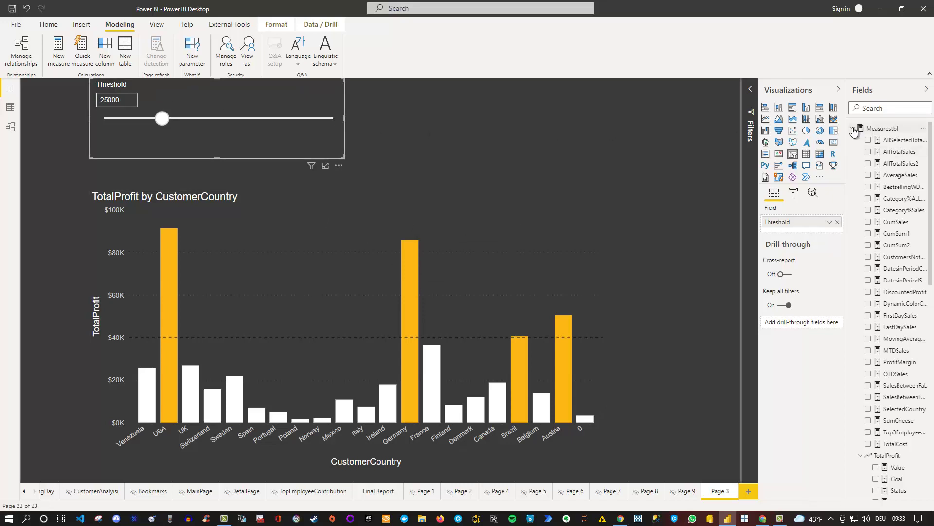
pyautogui.click(854, 129)
pyautogui.click(855, 234)
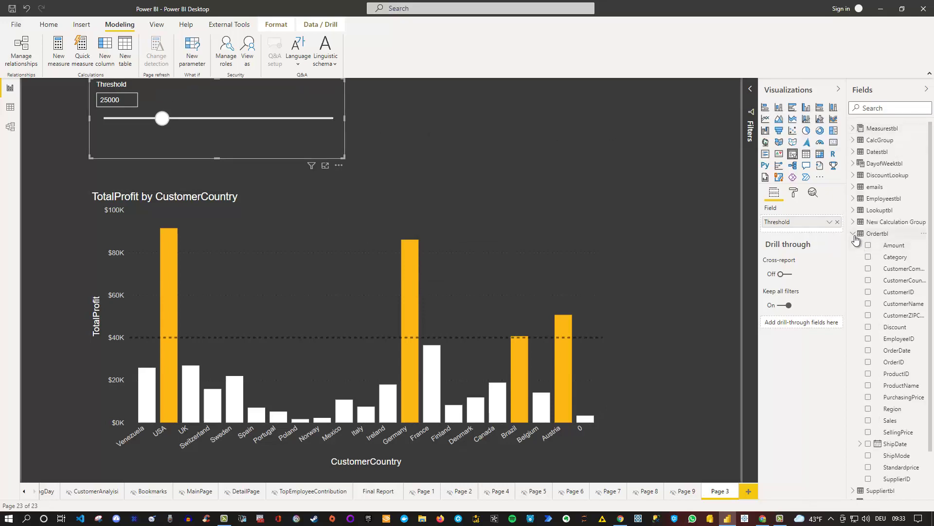
pyautogui.click(855, 237)
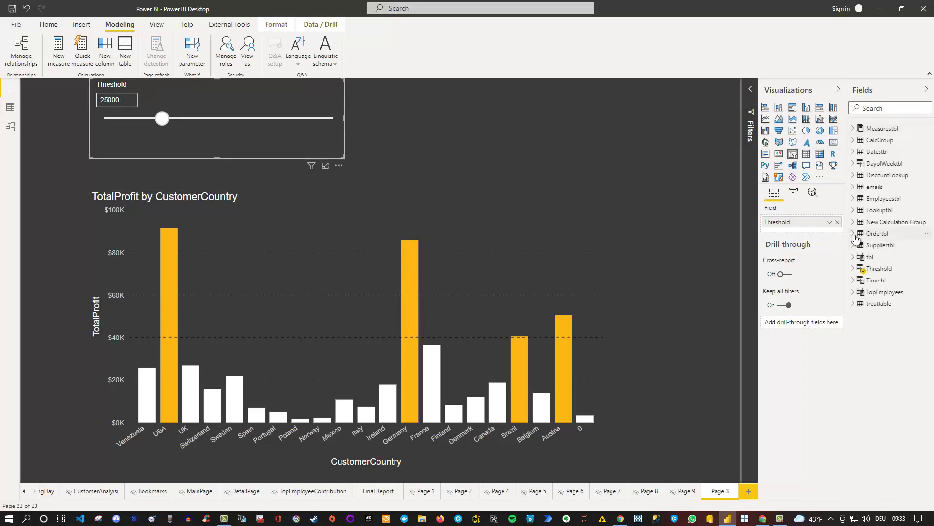
pyautogui.click(882, 270)
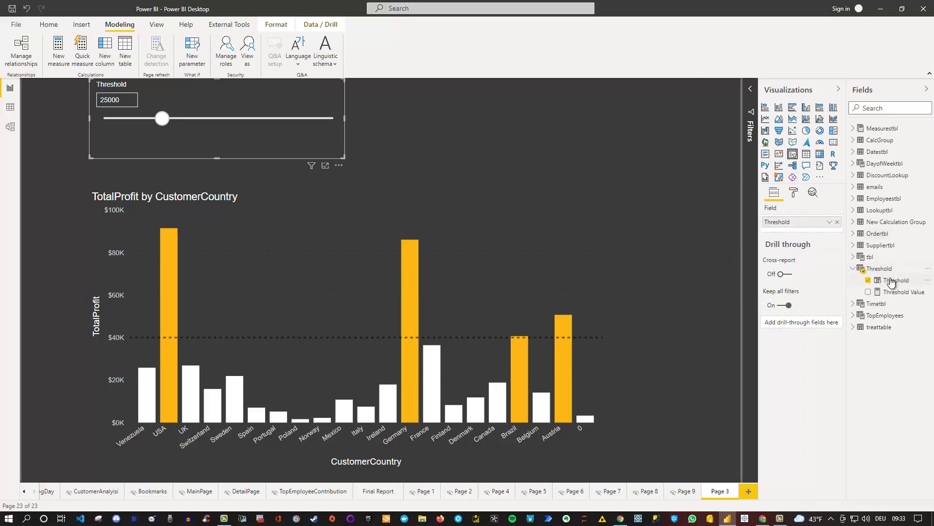
pyautogui.moveTo(898, 292); pyautogui.dragTo(822, 283)
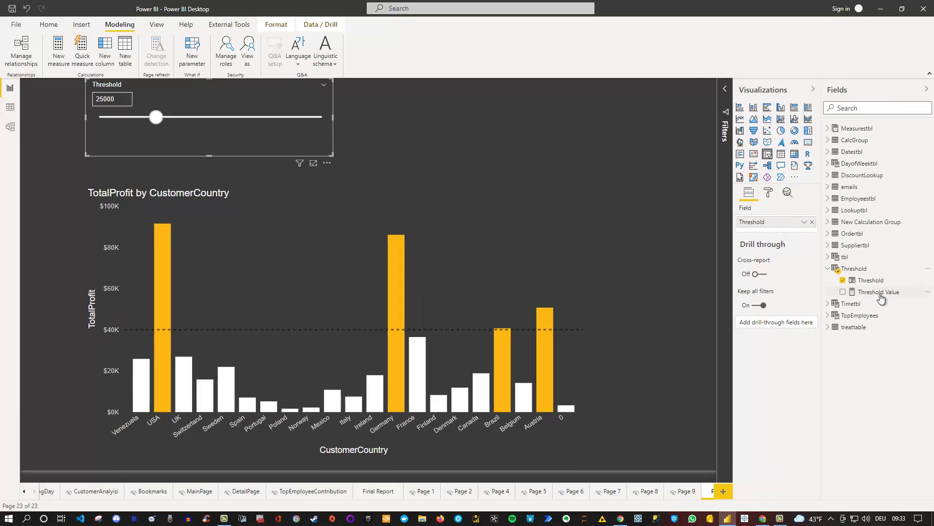
pyautogui.click(882, 293)
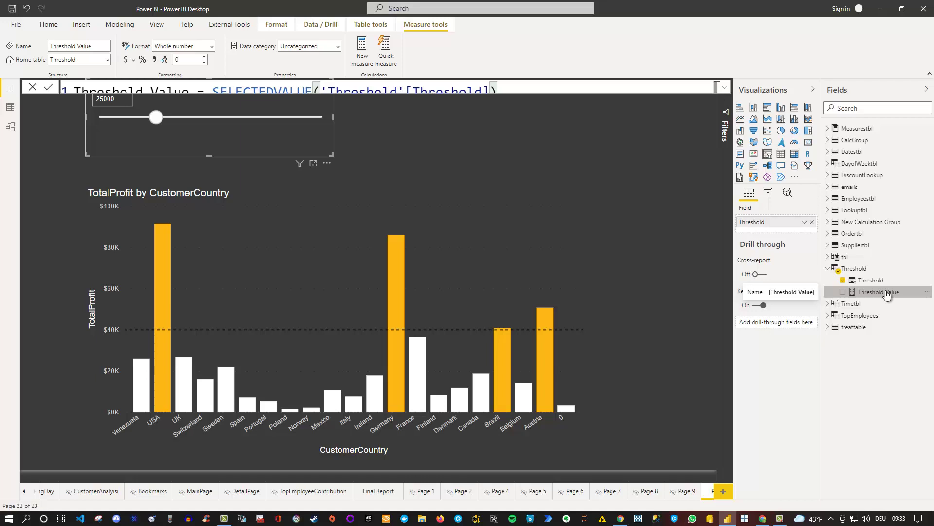
pyautogui.click(636, 152)
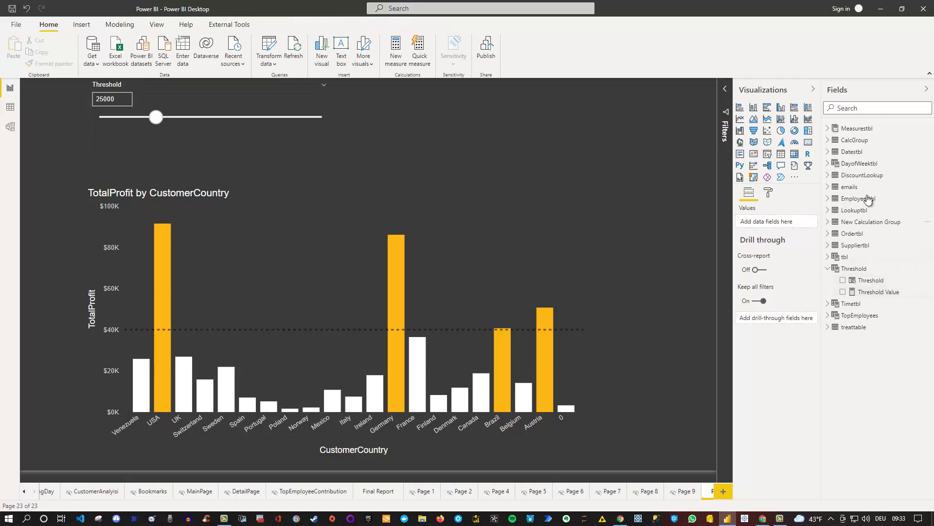
# Replace the fixed limit in the DynamicColorCoding measure with Threshold[Threshold Value], and set the Threshold slicer to 65000
pyautogui.click(866, 110)
pyautogui.write('dyn')
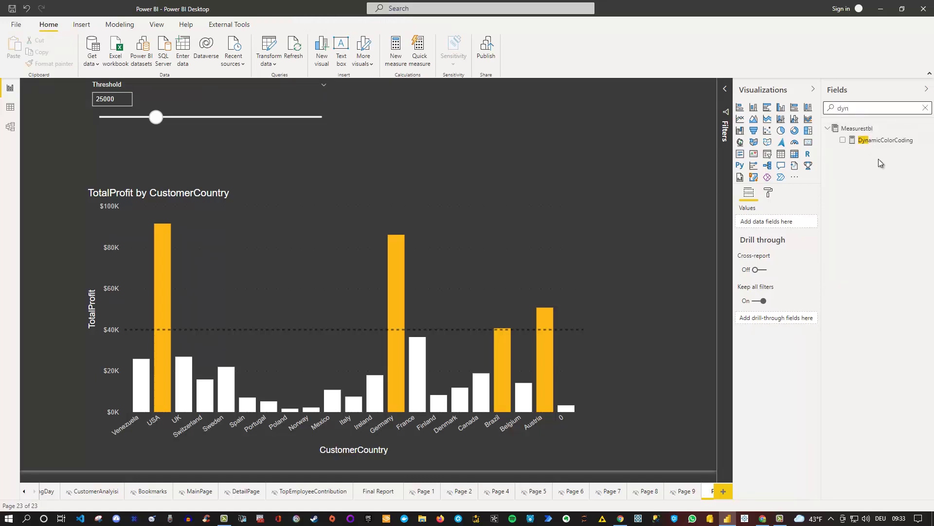
pyautogui.click(886, 140)
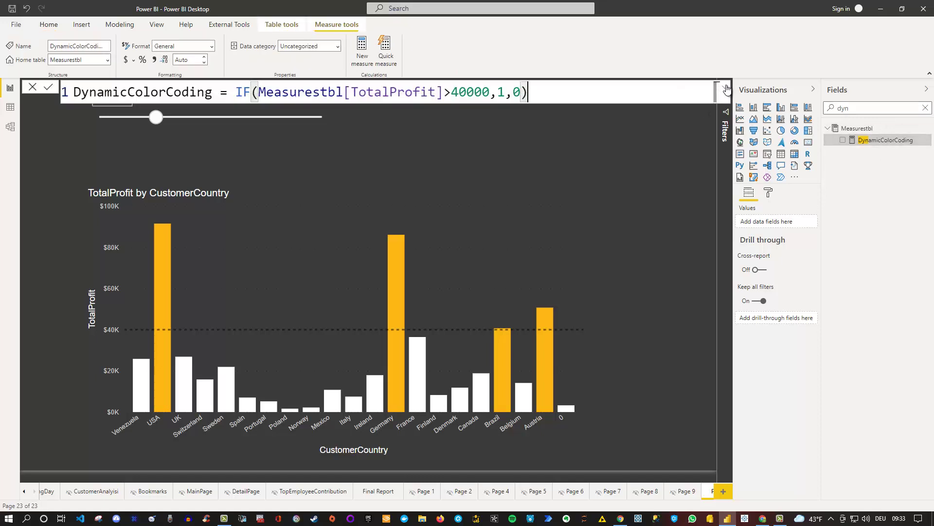
pyautogui.click(452, 92)
pyautogui.moveTo(451, 92); pyautogui.dragTo(490, 92)
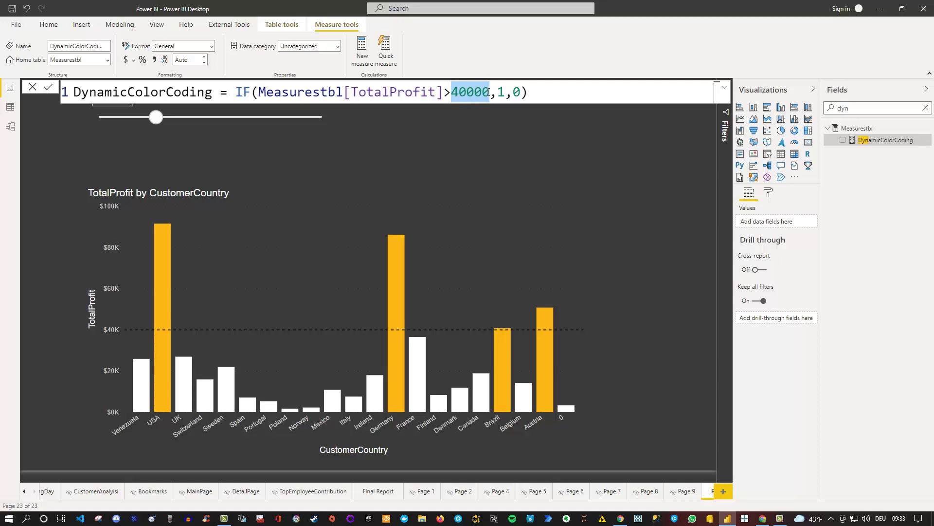
pyautogui.write('th')
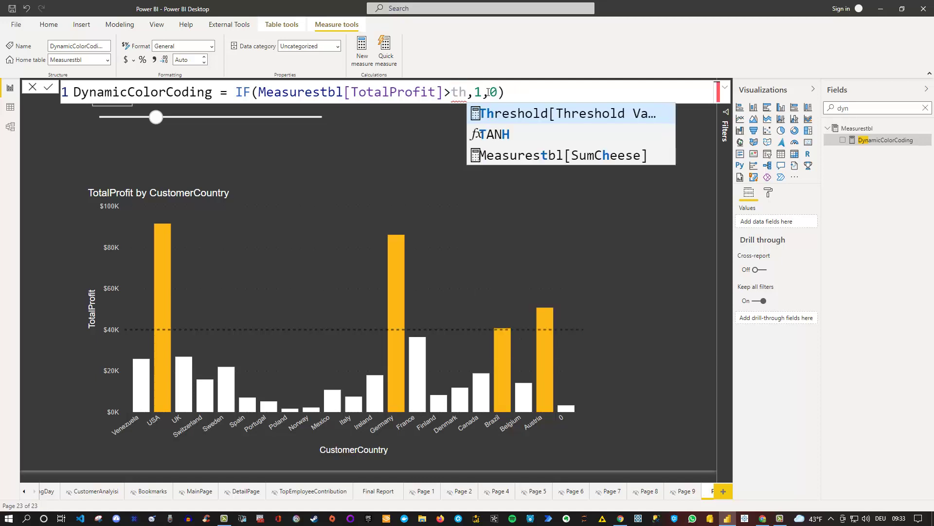
pyautogui.press('Tab')
pyautogui.click(699, 94)
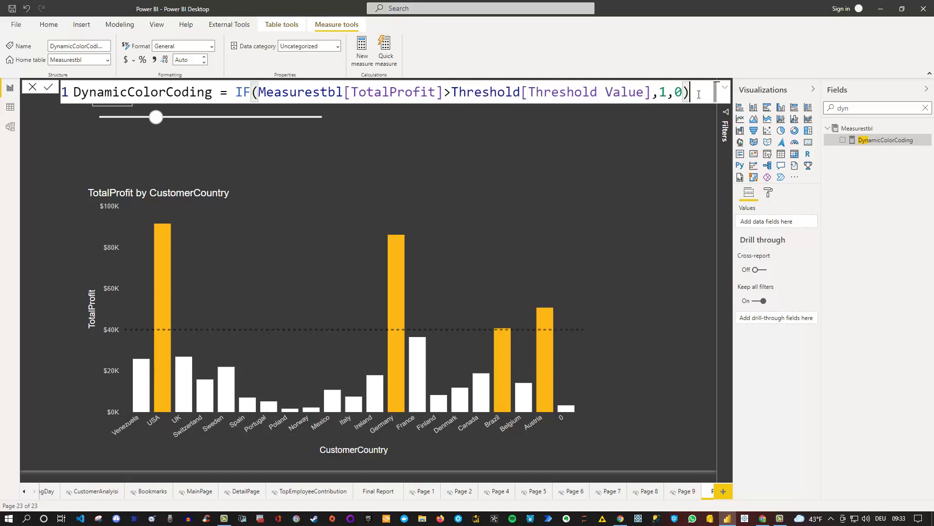
pyautogui.press('Return')
pyautogui.click(469, 157)
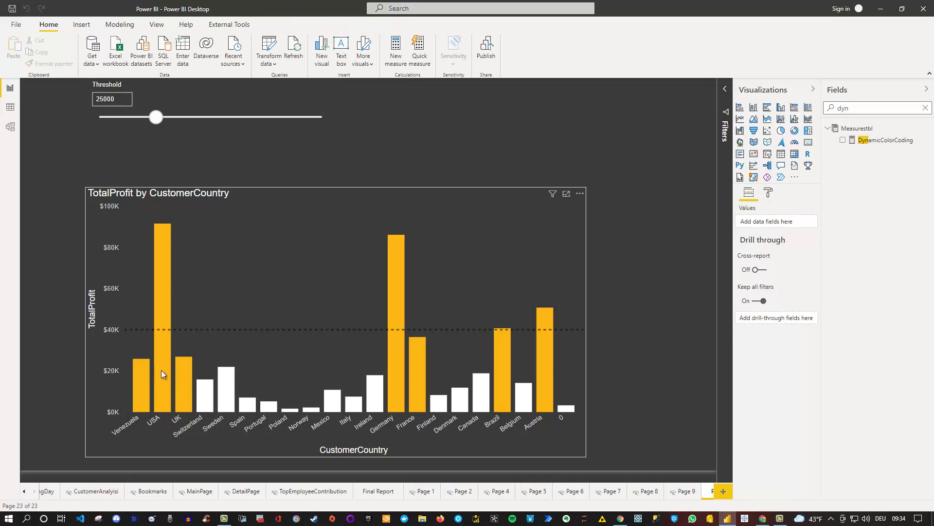
pyautogui.moveTo(157, 118); pyautogui.dragTo(251, 121)
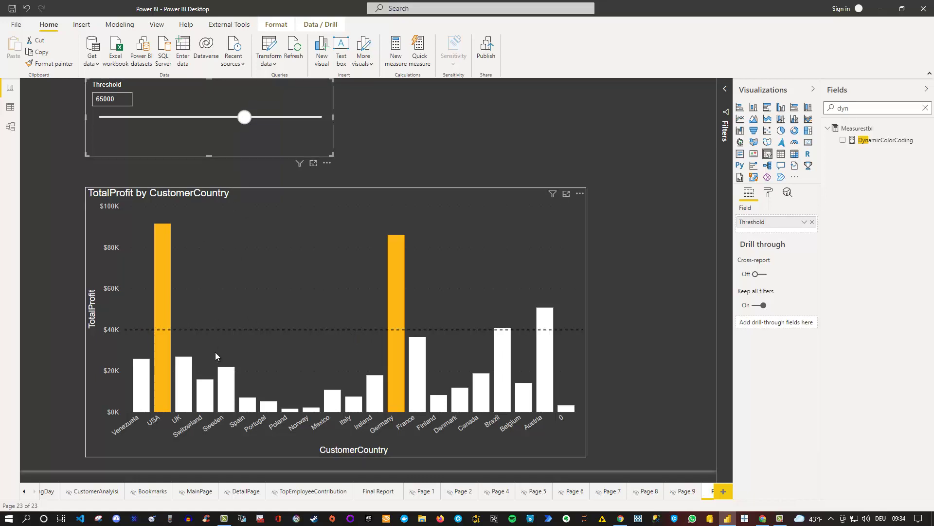
# Base the column chart's constant line value on the Threshold Value measure as a field value, and set the Threshold slicer to 40000
pyautogui.click(788, 193)
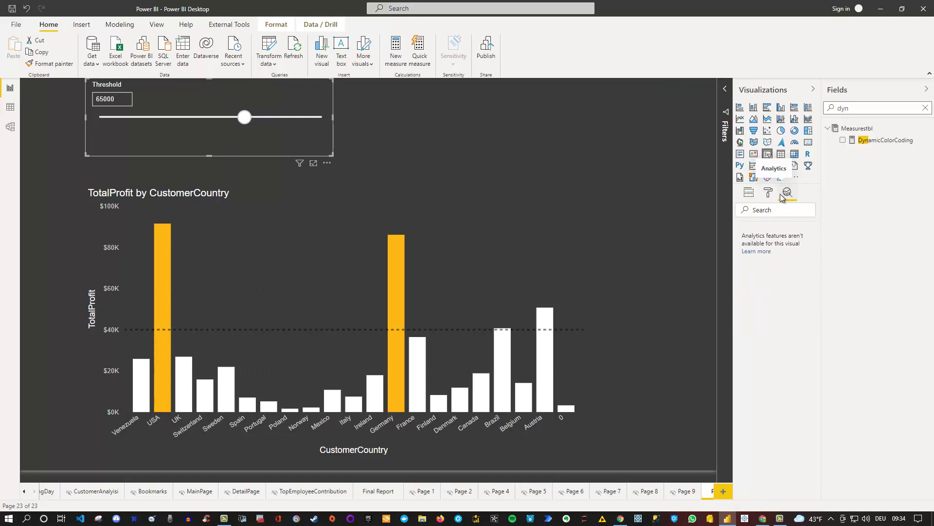
pyautogui.click(457, 287)
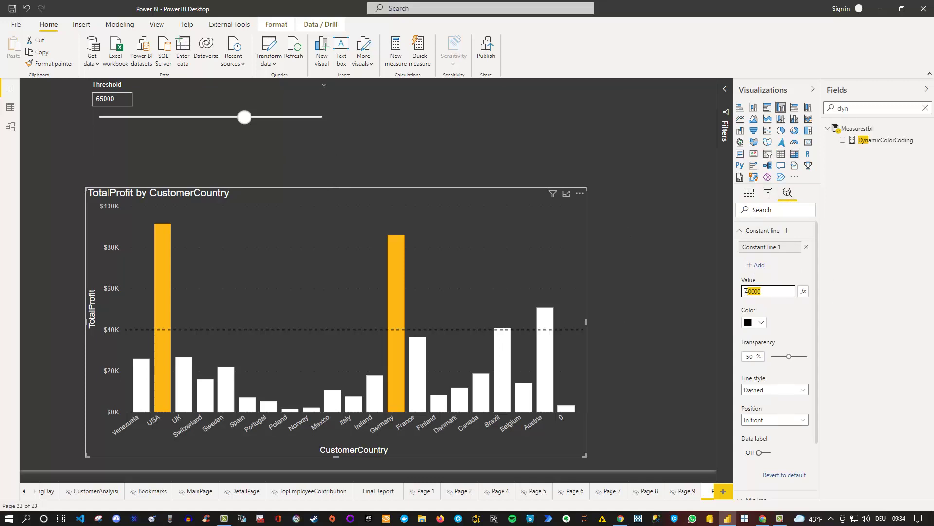
pyautogui.moveTo(762, 291); pyautogui.dragTo(743, 291)
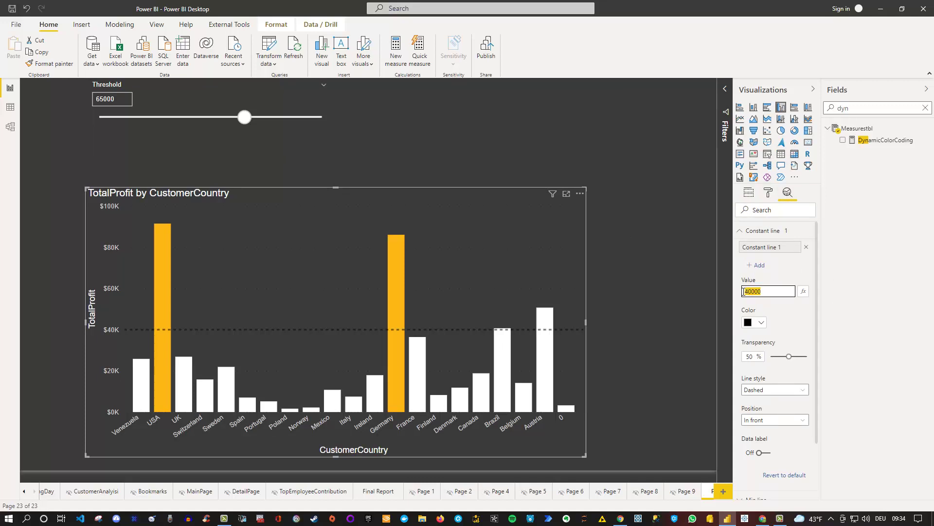
pyautogui.click(804, 292)
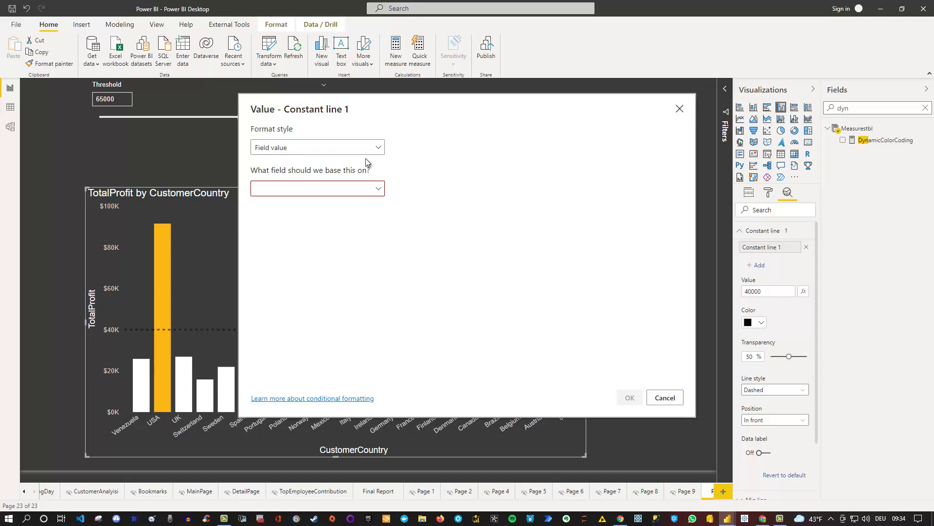
pyautogui.click(375, 192)
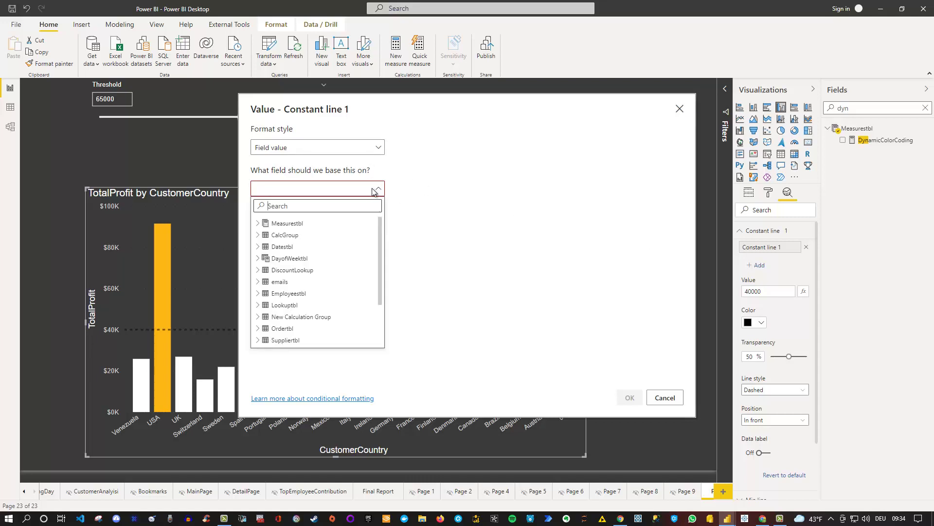
pyautogui.write('thr')
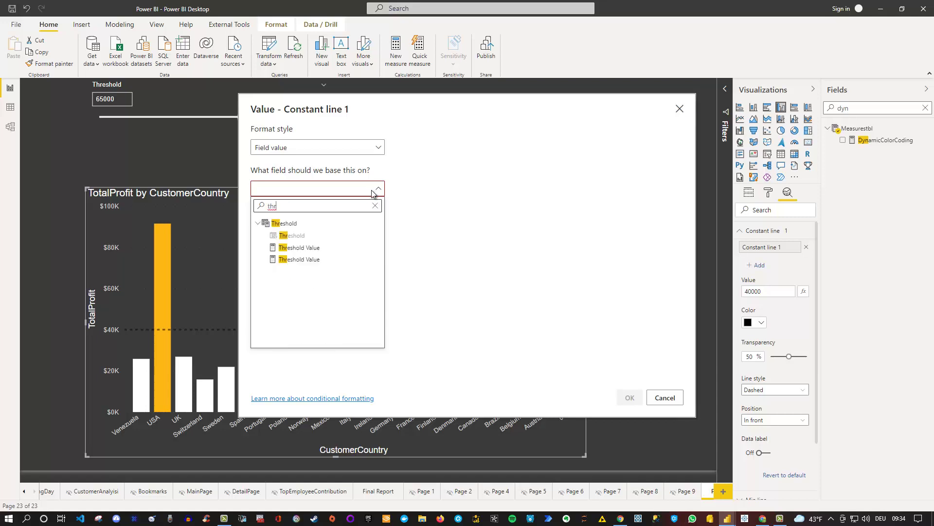
pyautogui.click(303, 248)
pyautogui.click(633, 398)
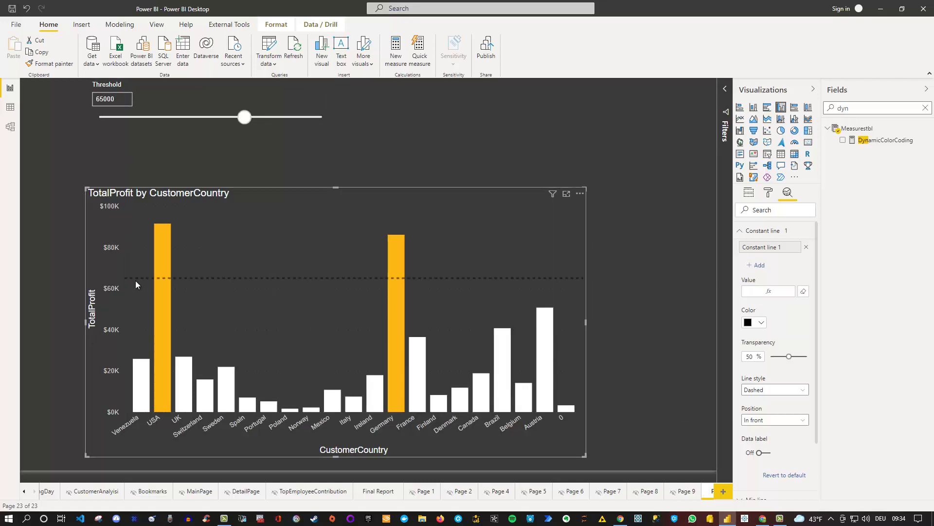
pyautogui.moveTo(244, 117); pyautogui.dragTo(189, 119)
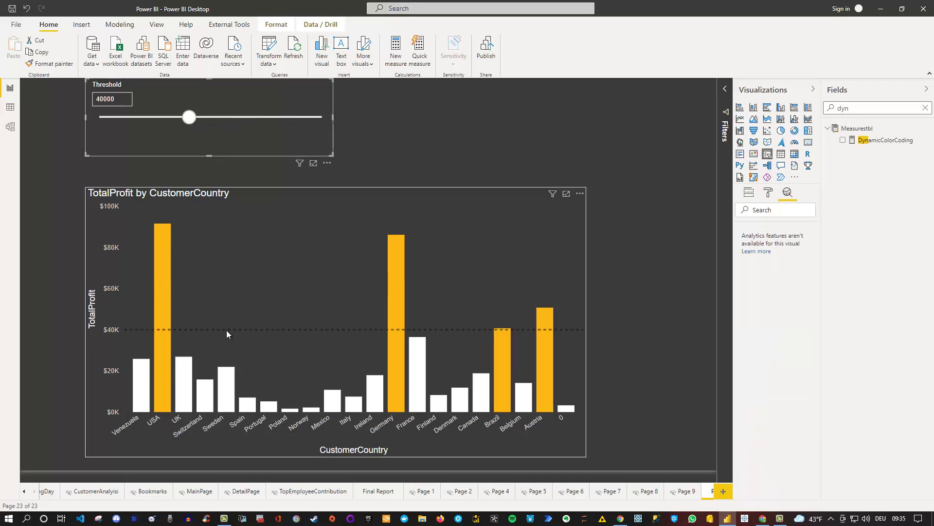